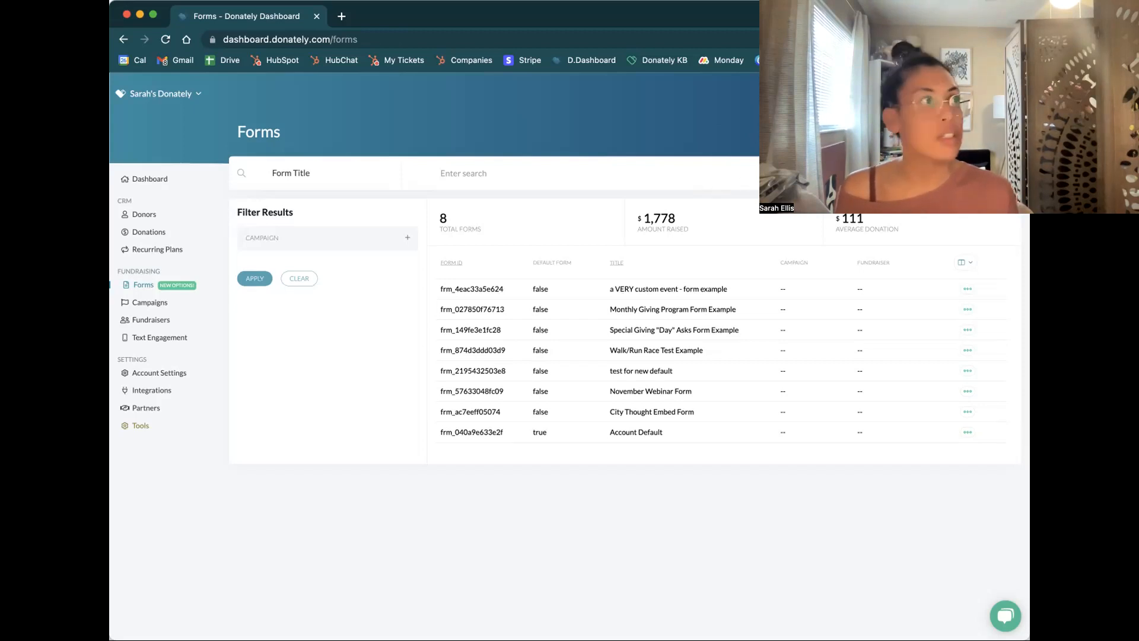
# Open the "a VERY custom event - form example" form and go to its Fields & Layout settings
pyautogui.click(725, 289)
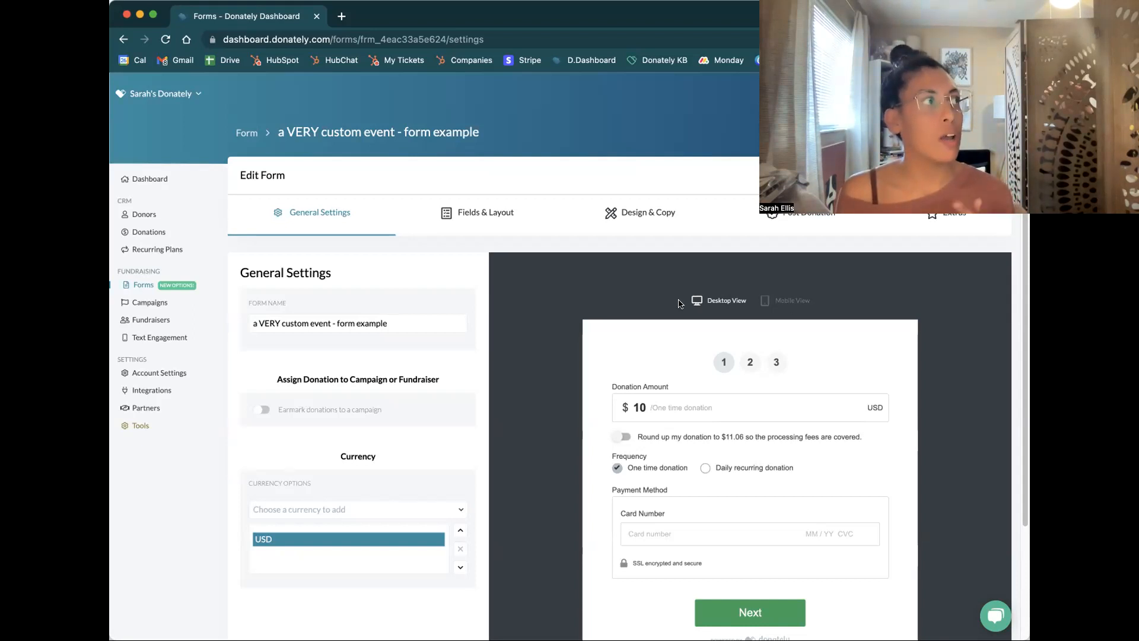
pyautogui.scroll(-2, 678, 299)
pyautogui.scroll(1, 619, 270)
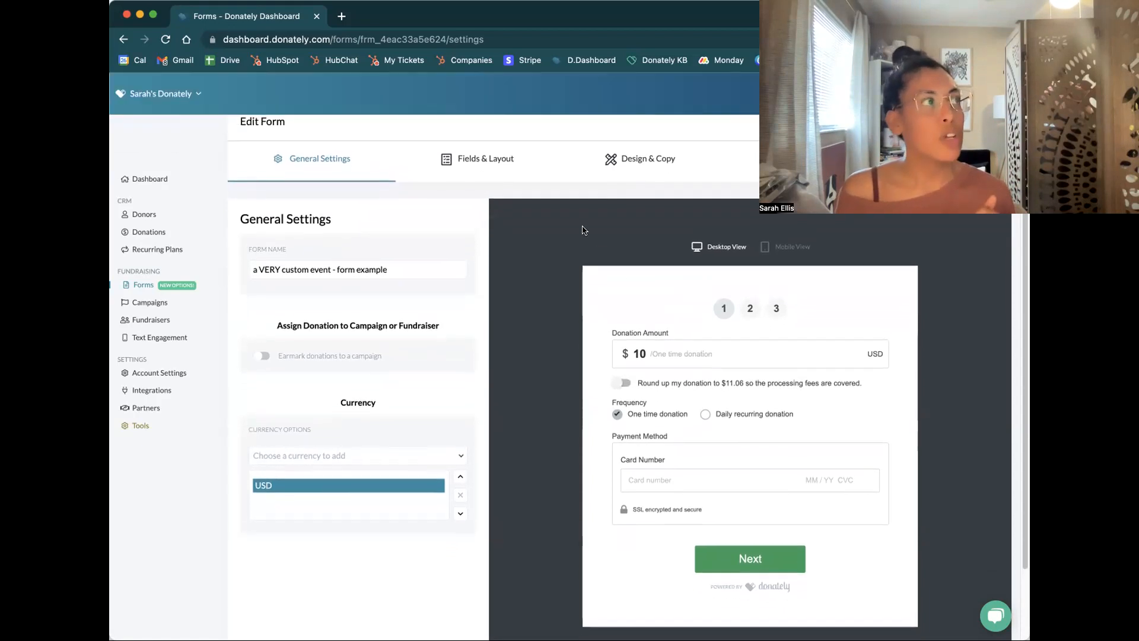
pyautogui.click(474, 157)
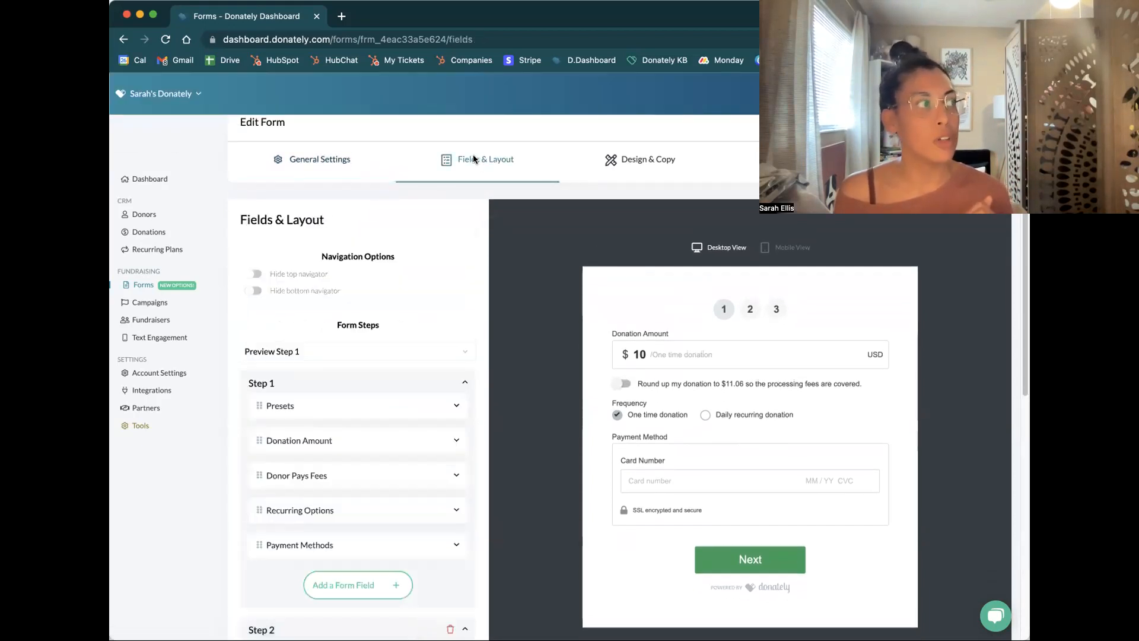
# Review the fields in the form's three steps, previewing step 2 and returning the preview to step 1
pyautogui.scroll(-1, 541, 301)
pyautogui.scroll(-3, 463, 315)
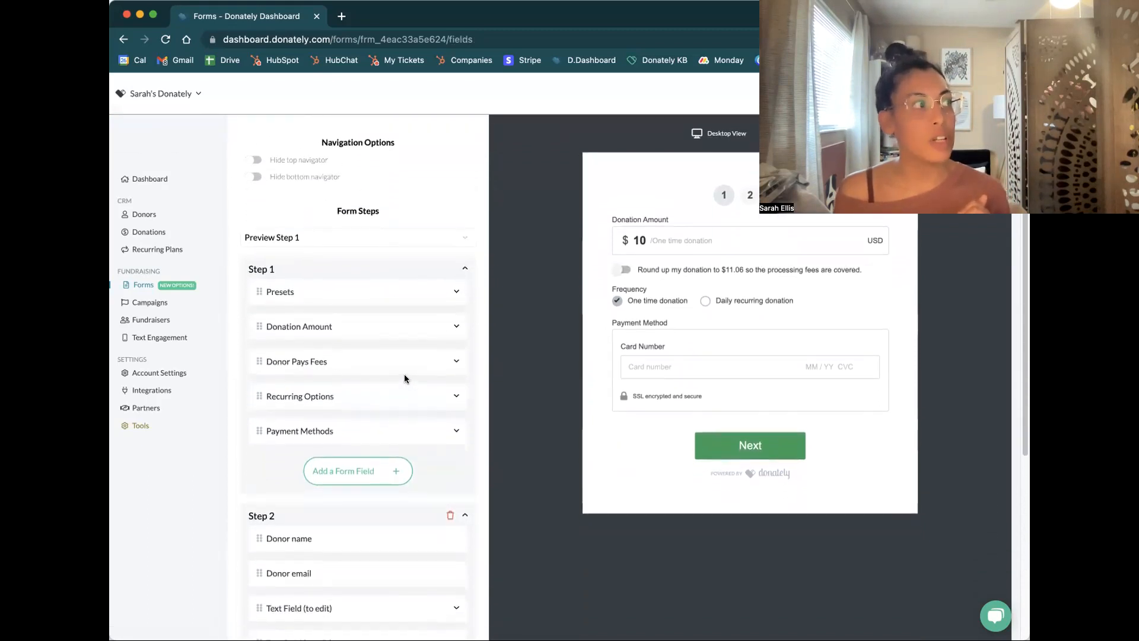
pyautogui.scroll(-10, 408, 377)
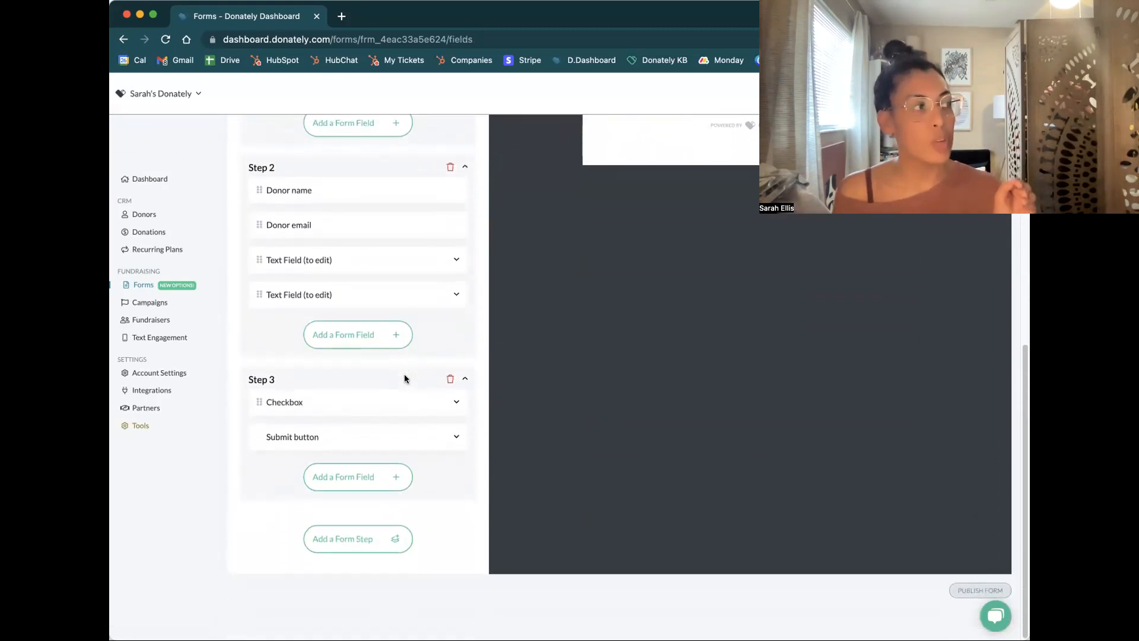
pyautogui.scroll(8, 405, 379)
pyautogui.scroll(5, 405, 378)
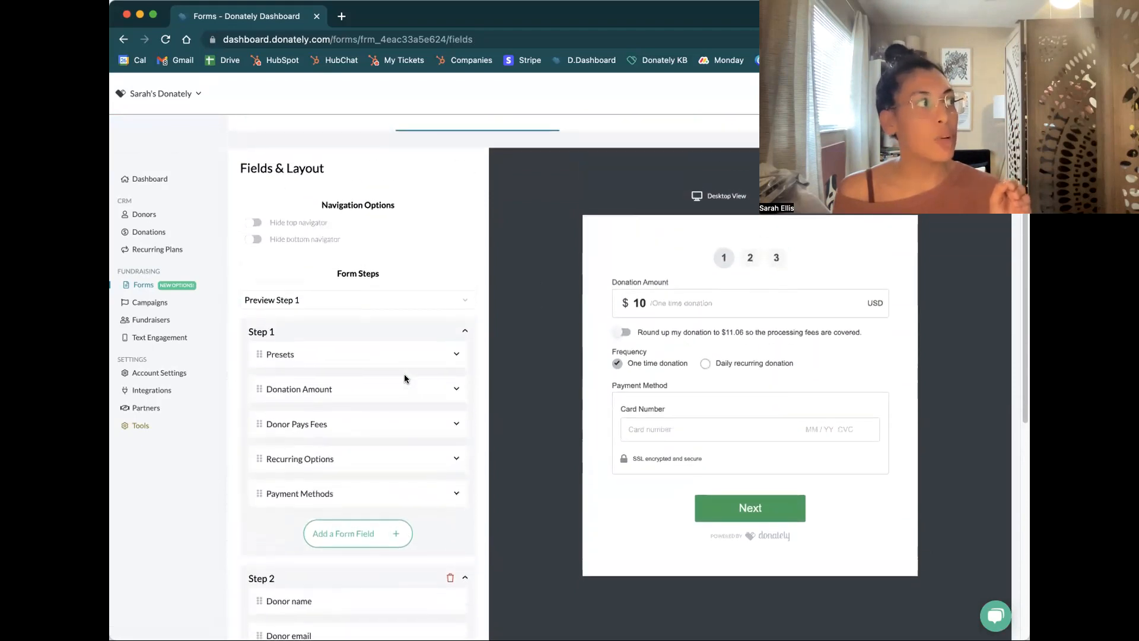
pyautogui.click(430, 297)
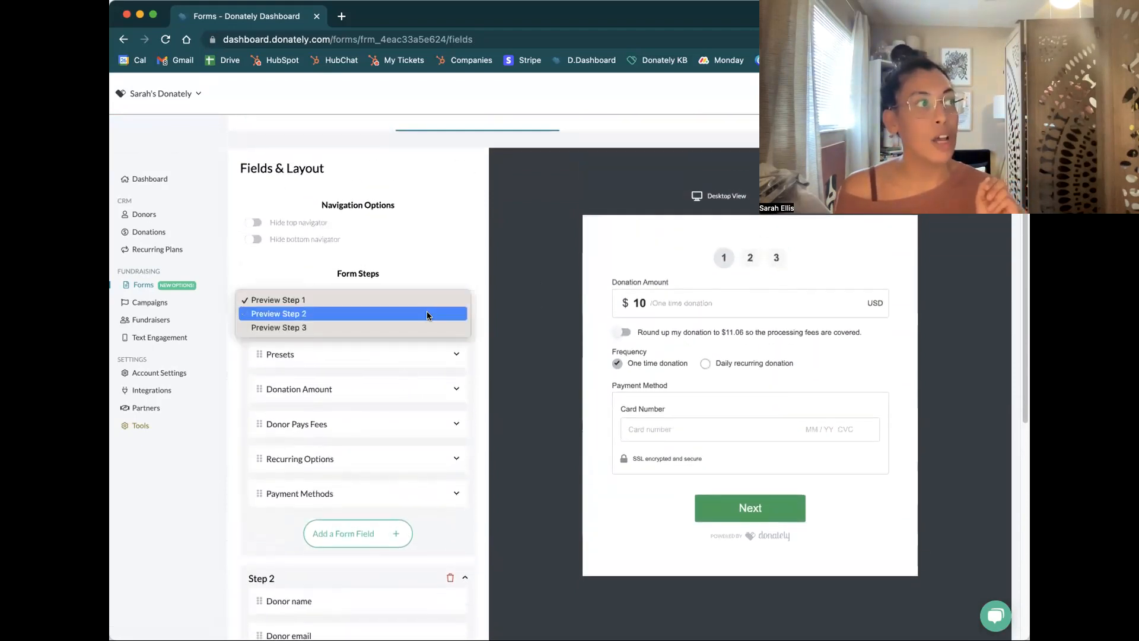
pyautogui.press('Escape')
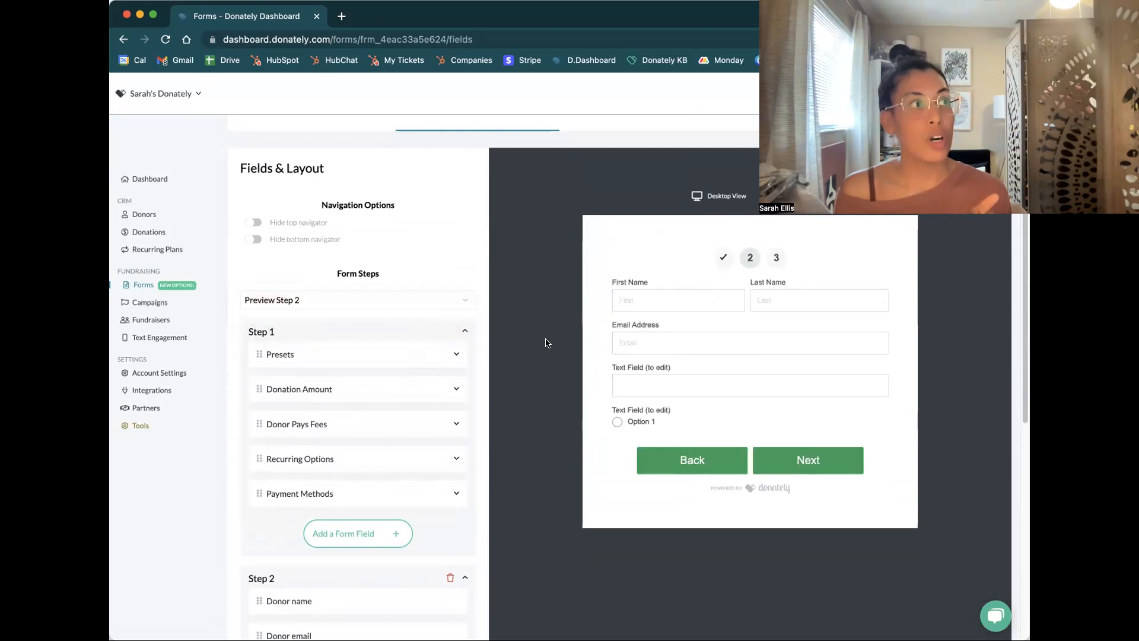
pyautogui.scroll(3, 545, 341)
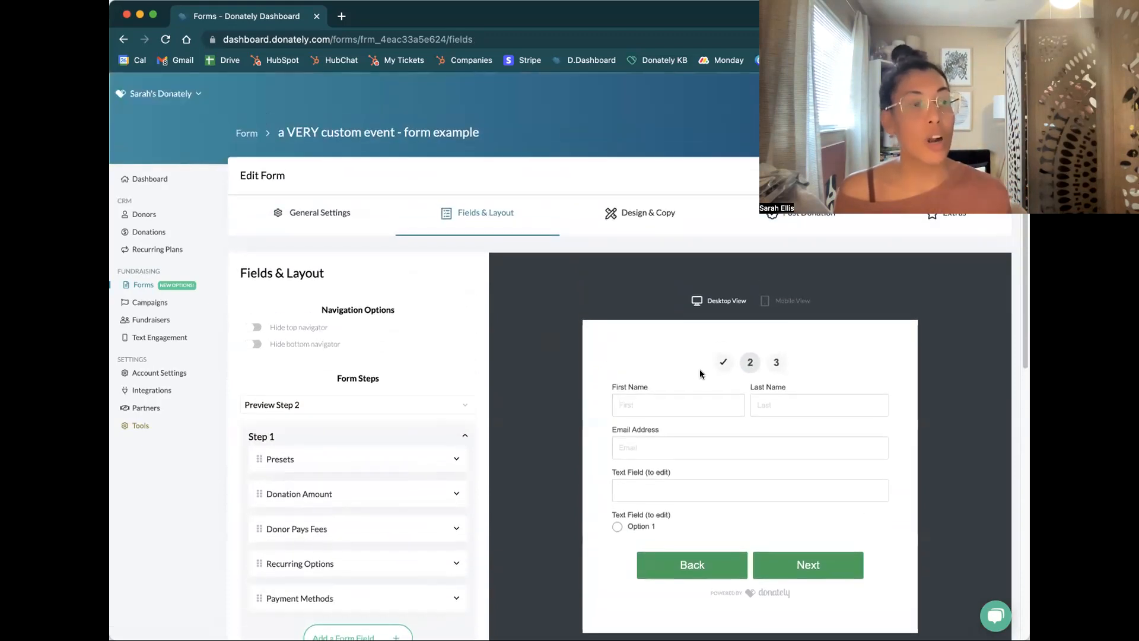
pyautogui.scroll(-3, 717, 380)
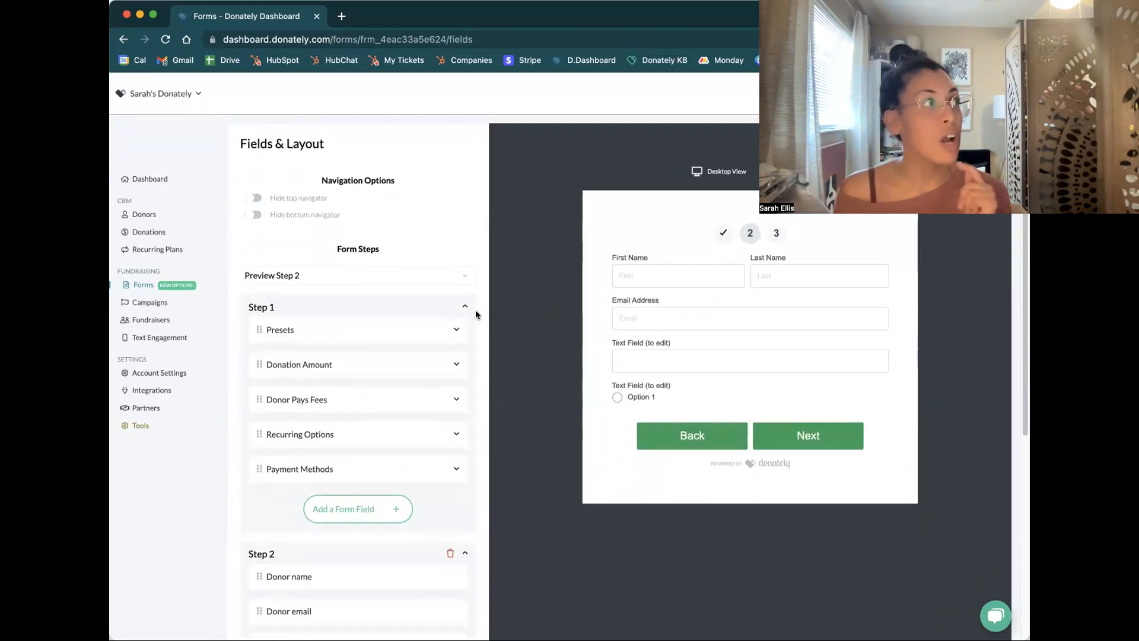
pyautogui.click(390, 270)
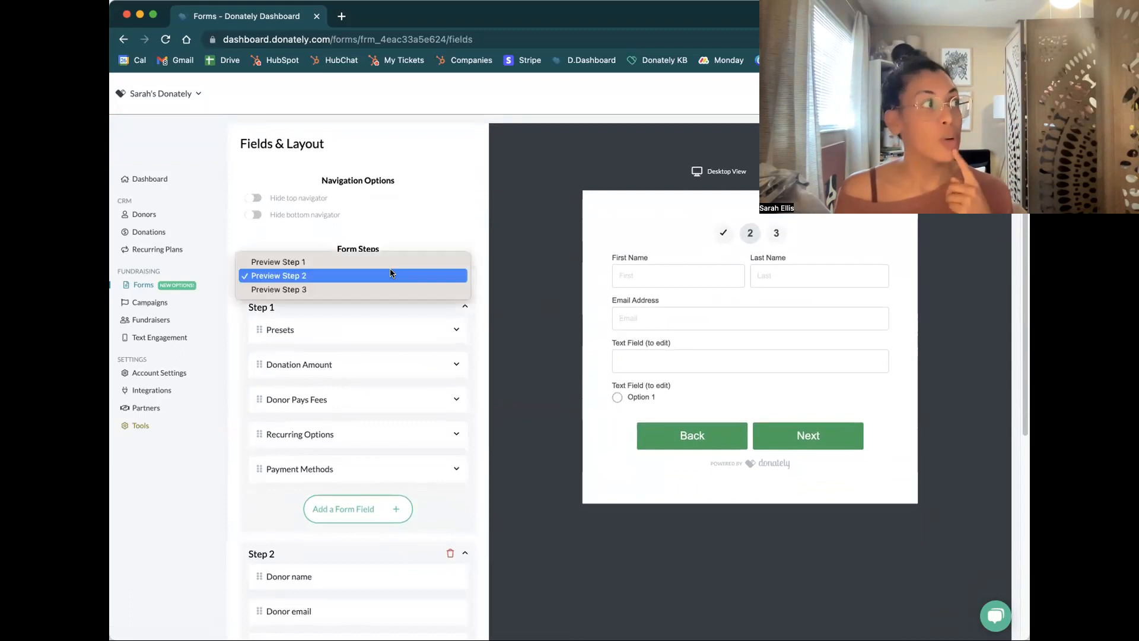
pyautogui.click(374, 260)
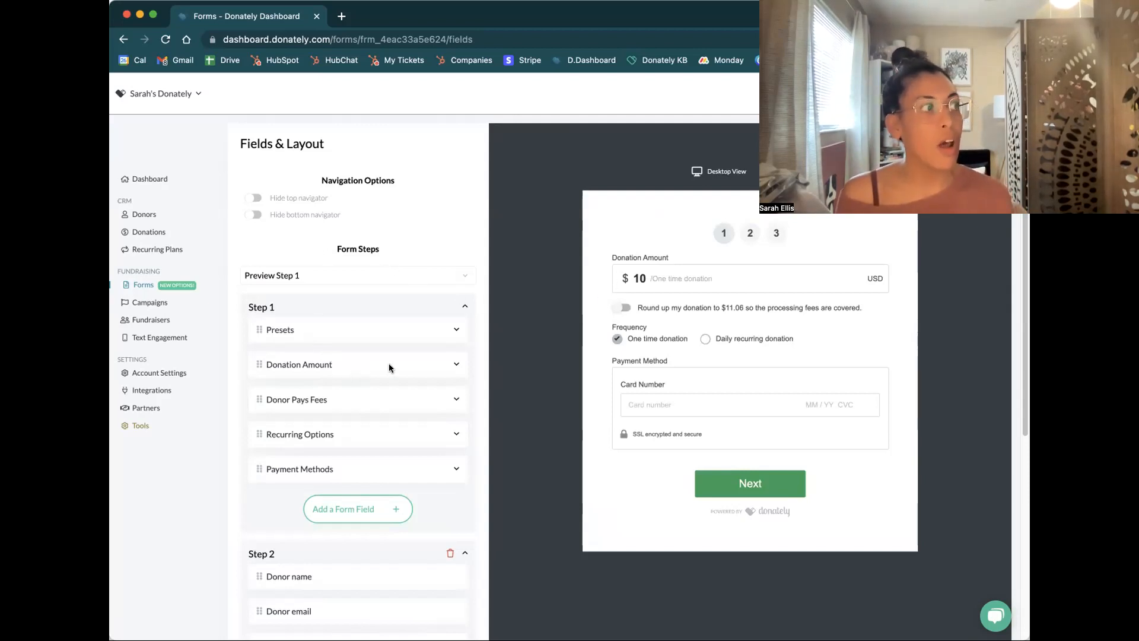
# Check the Donation Amount settings in Step 1 and enable Mobile wallet as a payment method
pyautogui.click(456, 364)
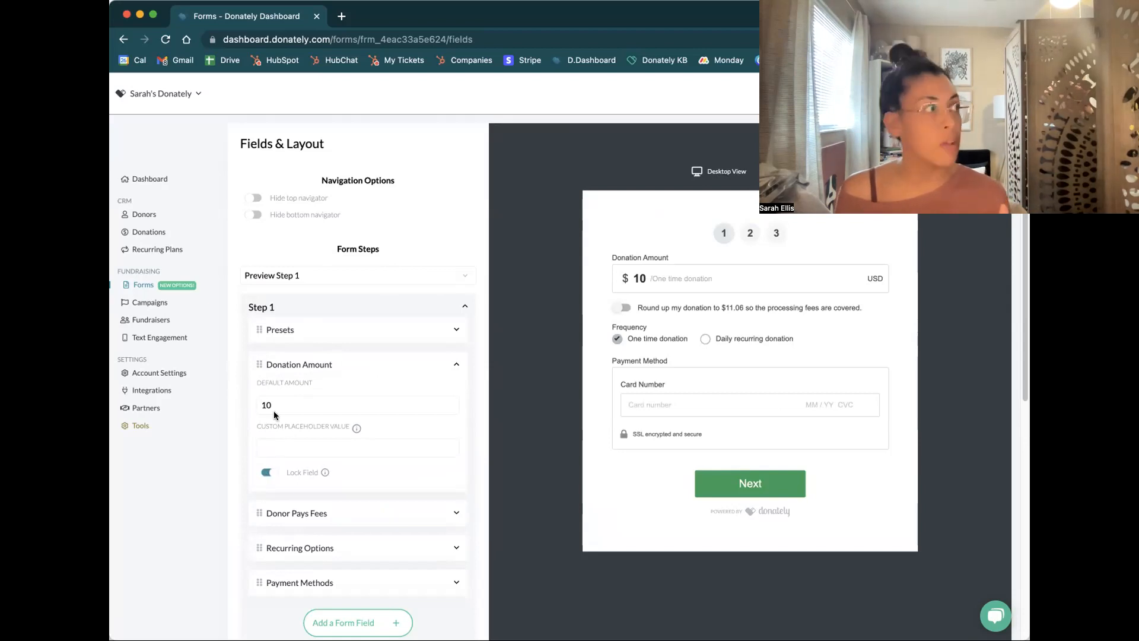
pyautogui.click(455, 582)
pyautogui.scroll(-2, 403, 534)
pyautogui.click(268, 575)
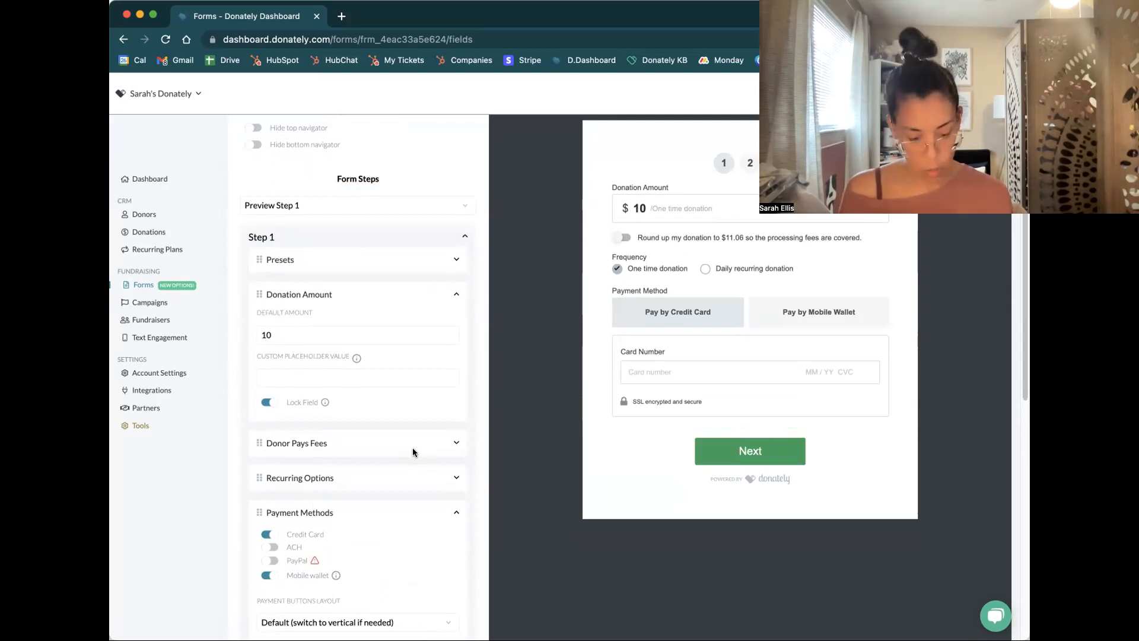
pyautogui.click(454, 514)
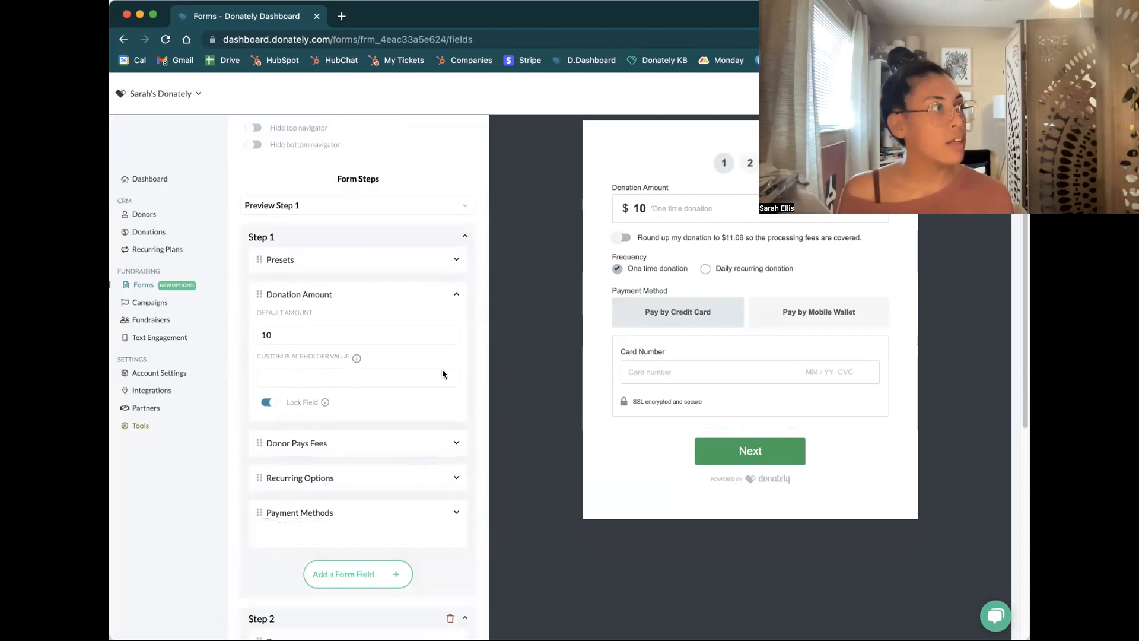
pyautogui.click(456, 296)
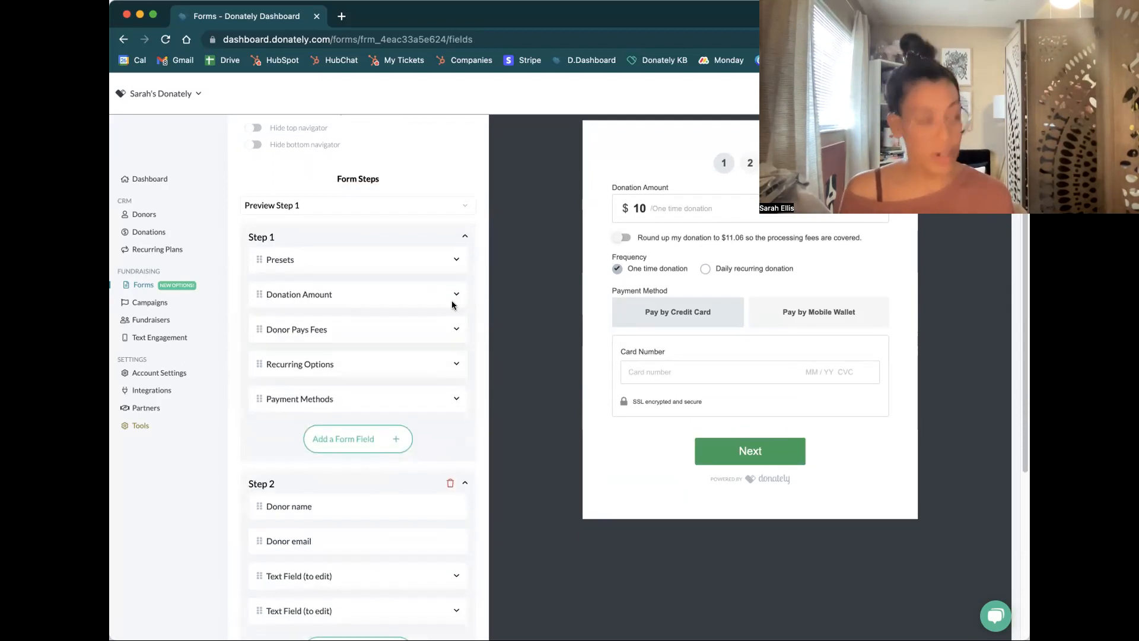
# Examine the frequencies offered in Step 1's Recurring Options and select the daily recurring donation entry
pyautogui.click(457, 364)
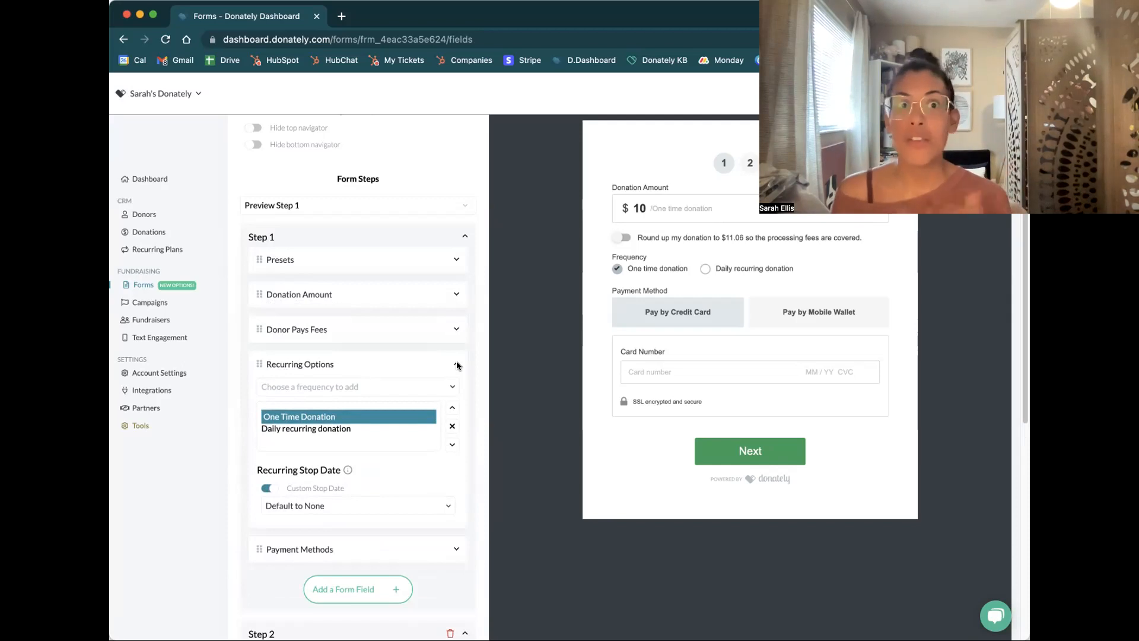
pyautogui.click(440, 385)
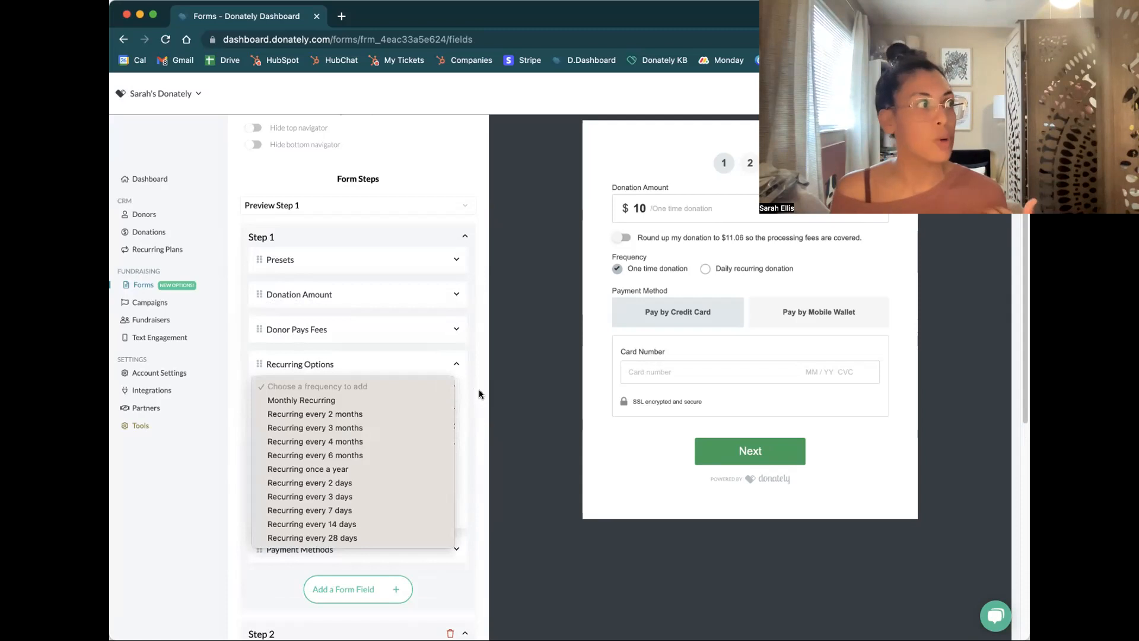
pyautogui.click(487, 421)
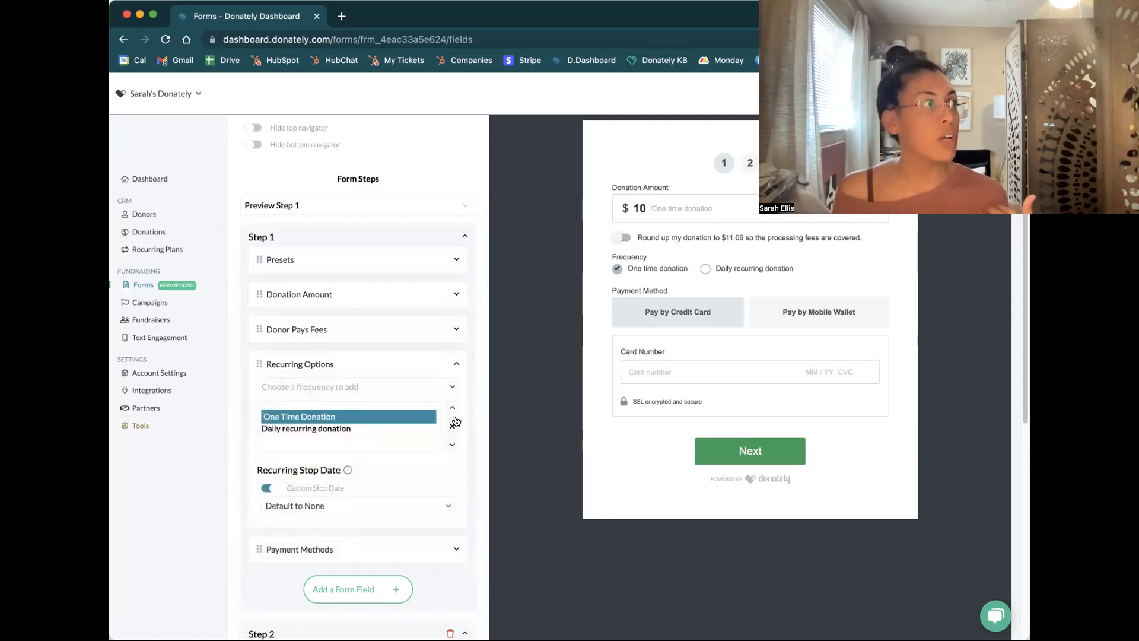
pyautogui.click(375, 427)
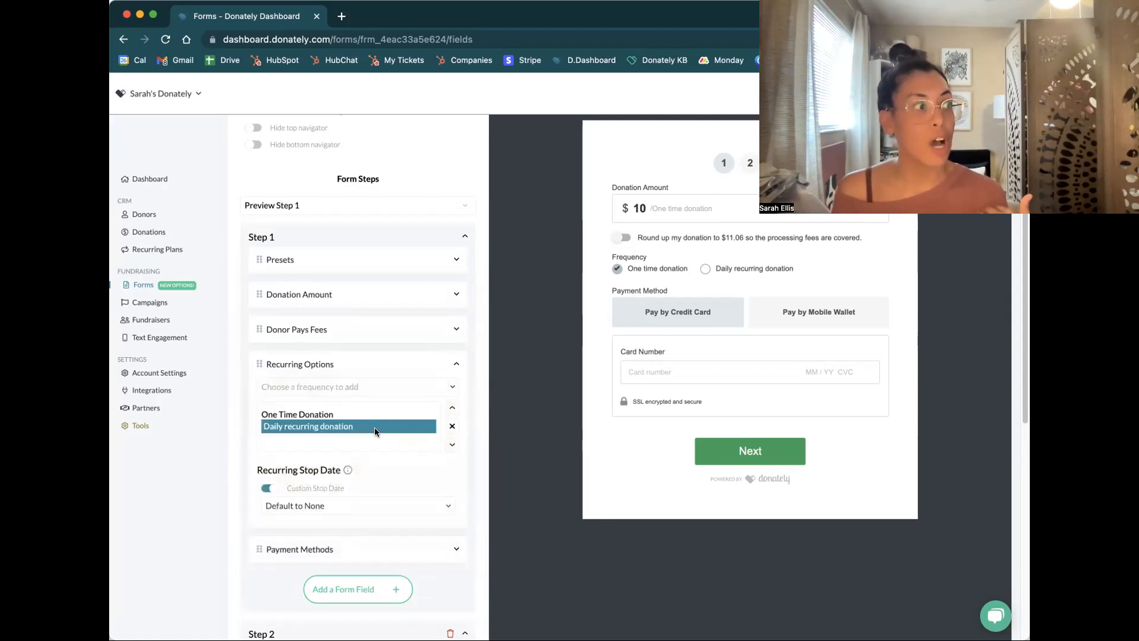
# Set the recurring stop date to a Fixed Stop Date of 02/14/2023 and preview the form with the daily recurring donation chosen
pyautogui.click(374, 503)
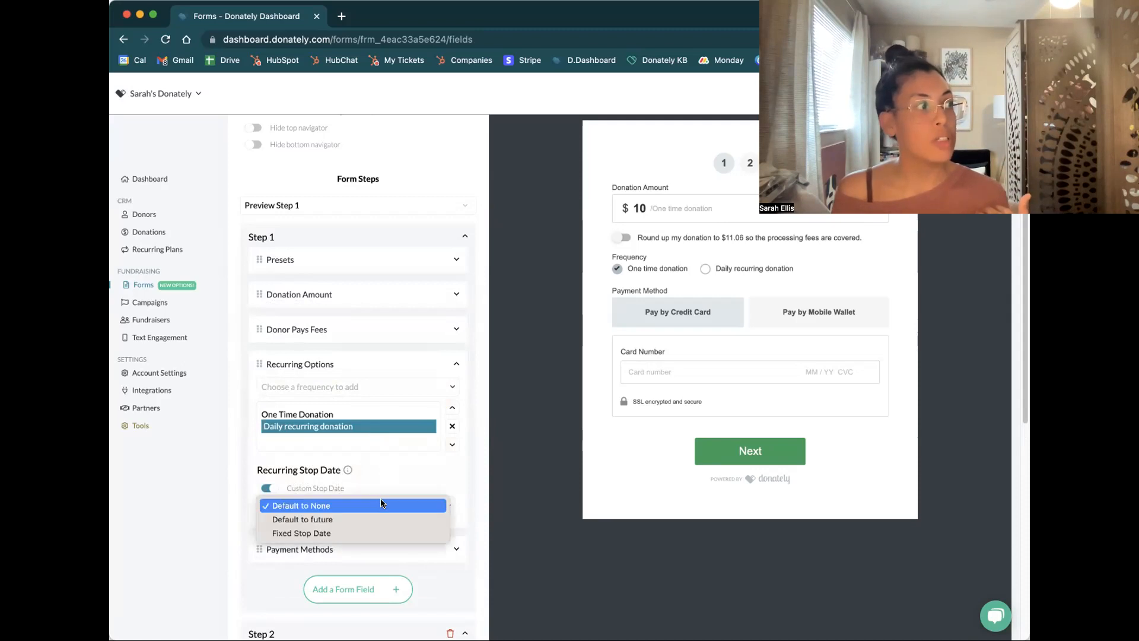
pyautogui.click(375, 532)
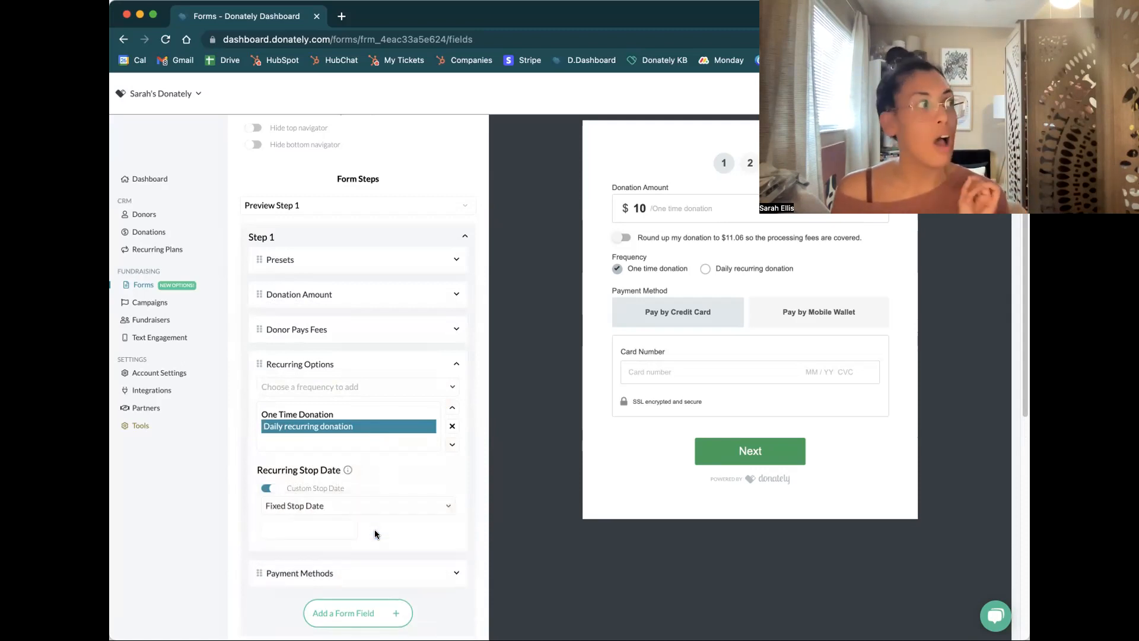
pyautogui.click(361, 506)
pyautogui.click(361, 506)
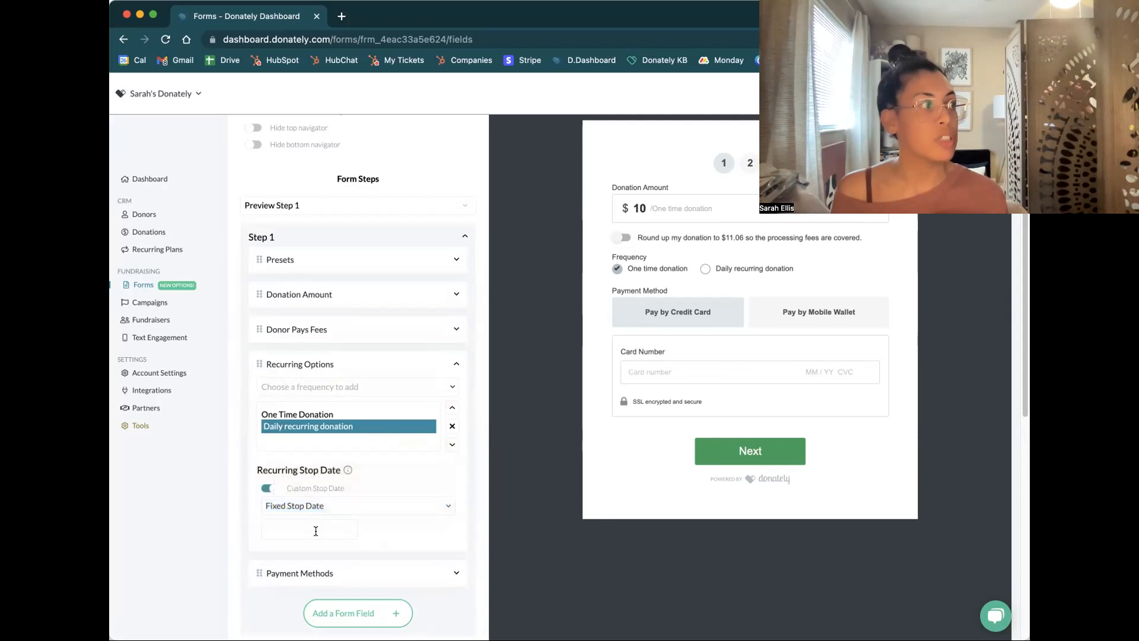
pyautogui.click(315, 528)
pyautogui.click(380, 403)
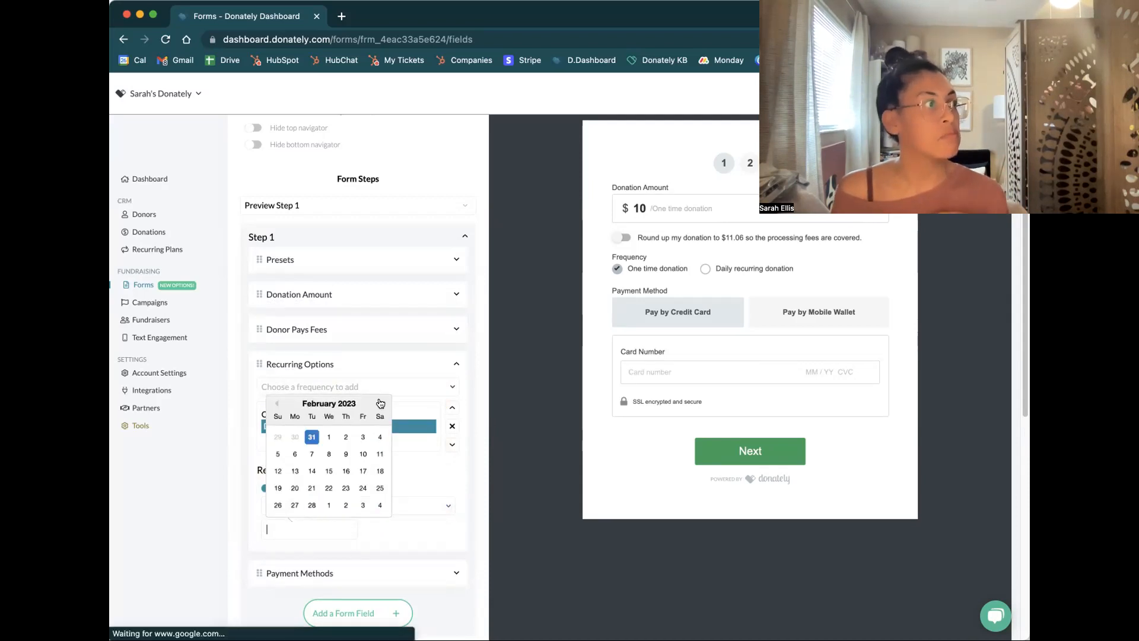
pyautogui.click(311, 472)
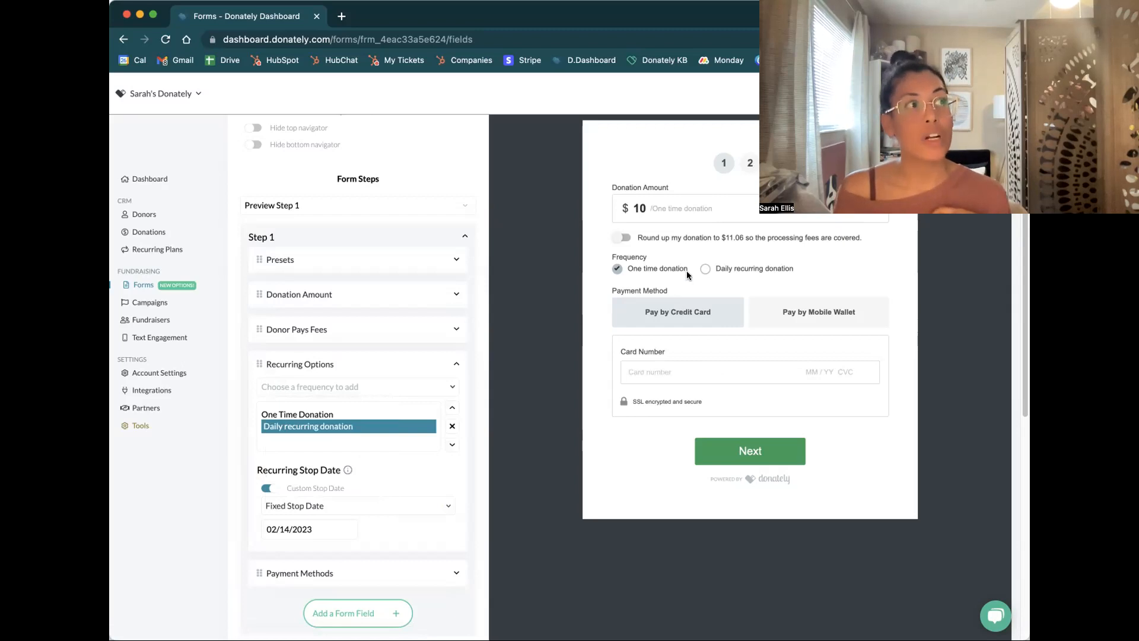
pyautogui.click(704, 268)
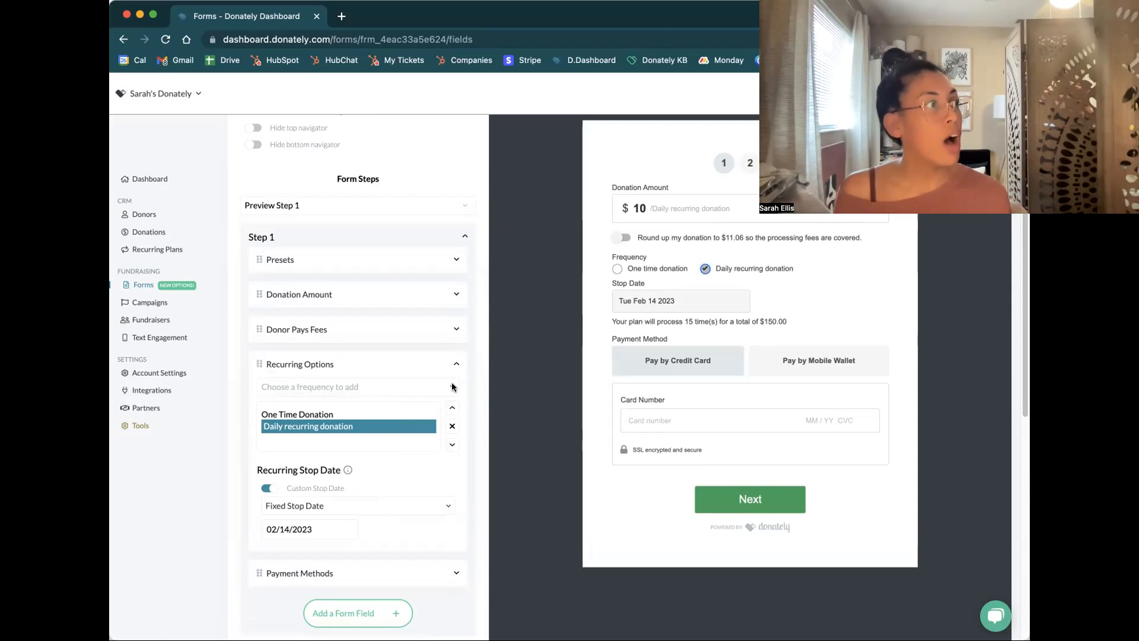
pyautogui.click(456, 365)
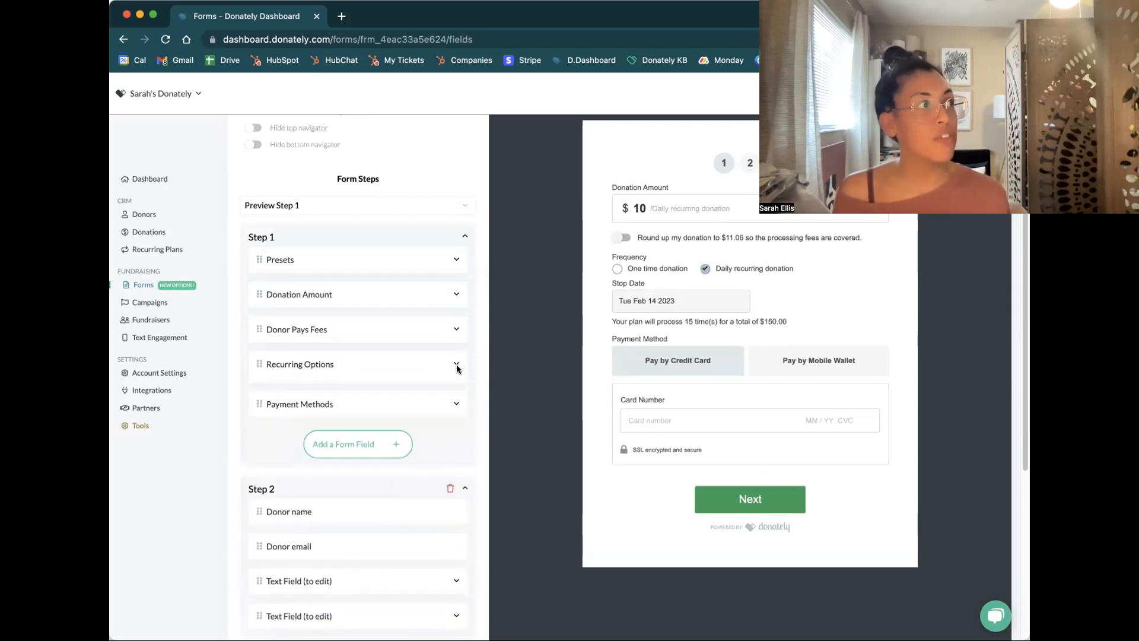
# Open the form's Design & Copy settings and expand Custom Copy under Advanced Text Options
pyautogui.scroll(5, 458, 369)
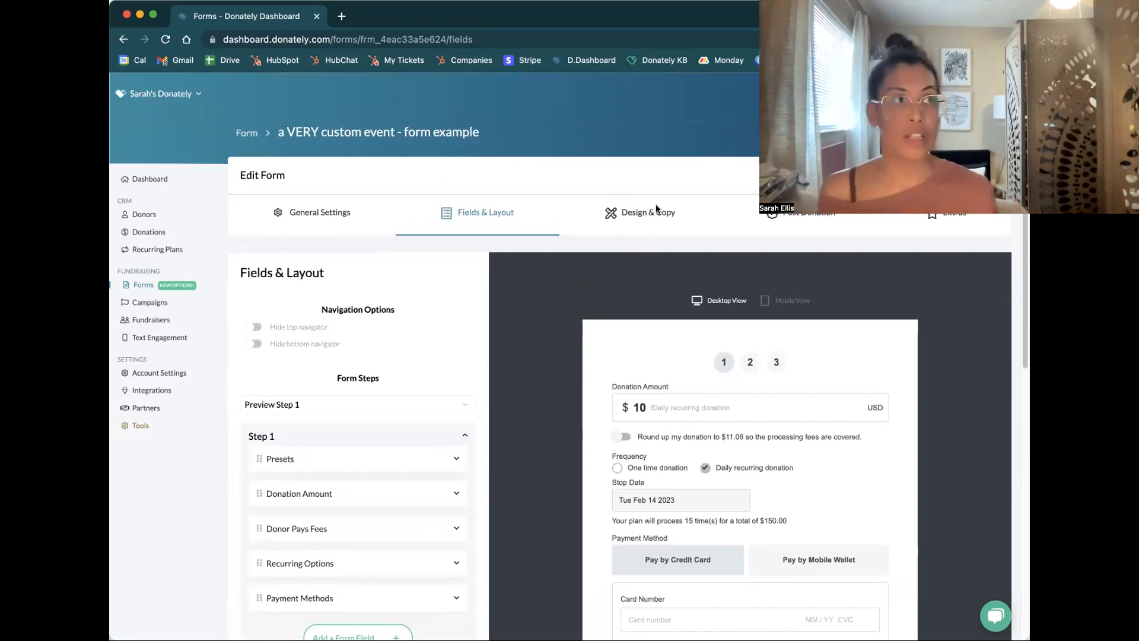
pyautogui.click(649, 210)
pyautogui.scroll(-3, 617, 249)
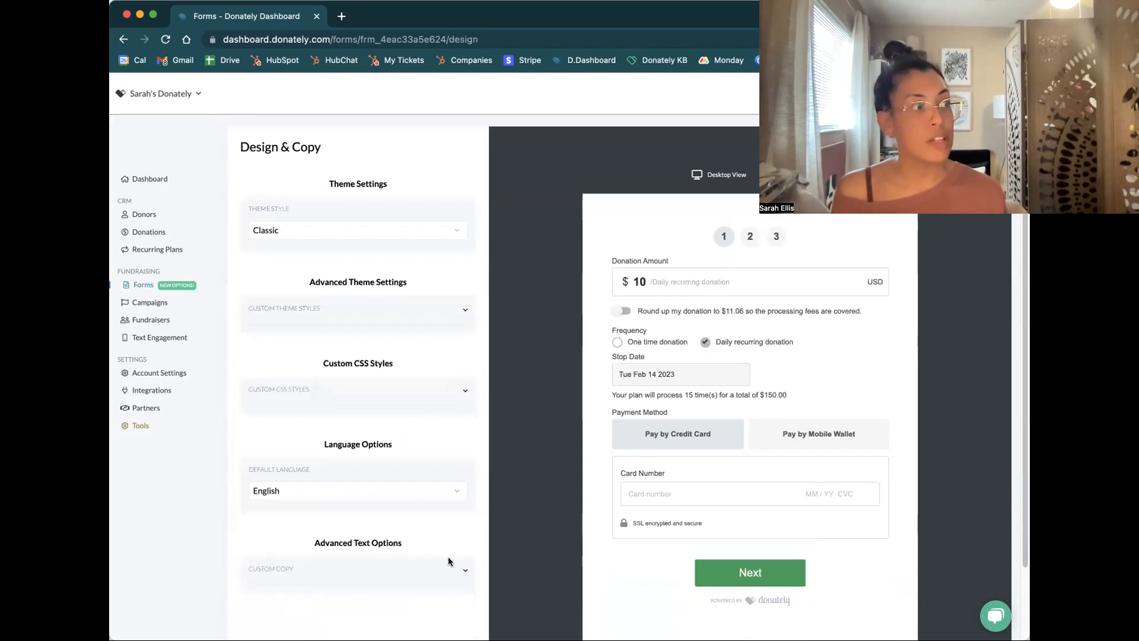
pyautogui.click(460, 569)
pyautogui.scroll(-2, 415, 469)
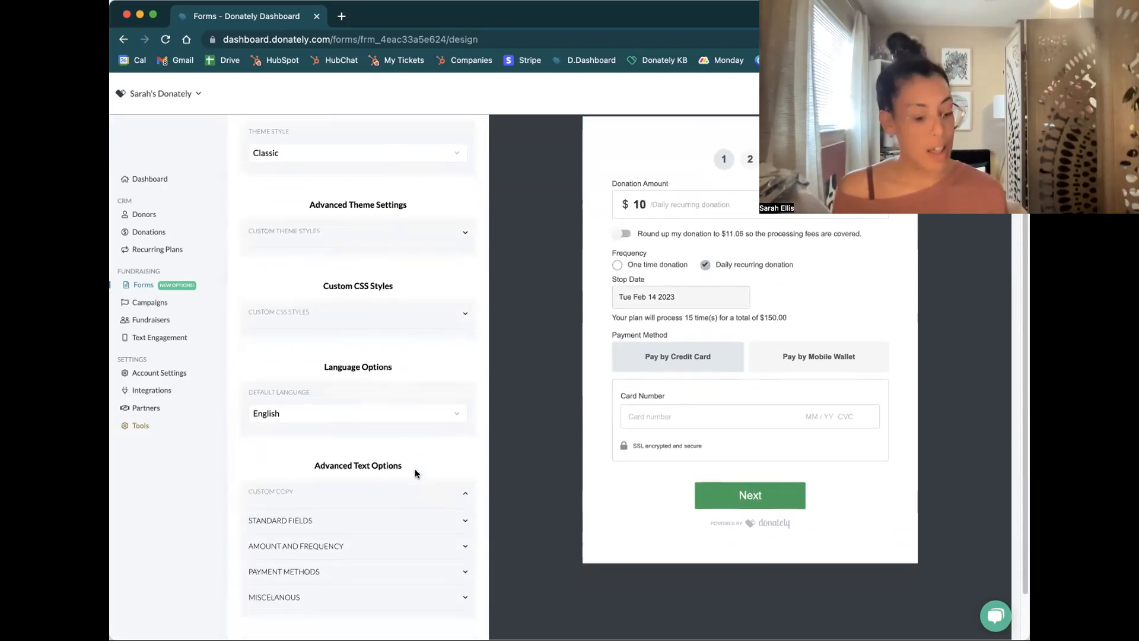
pyautogui.scroll(-1, 414, 470)
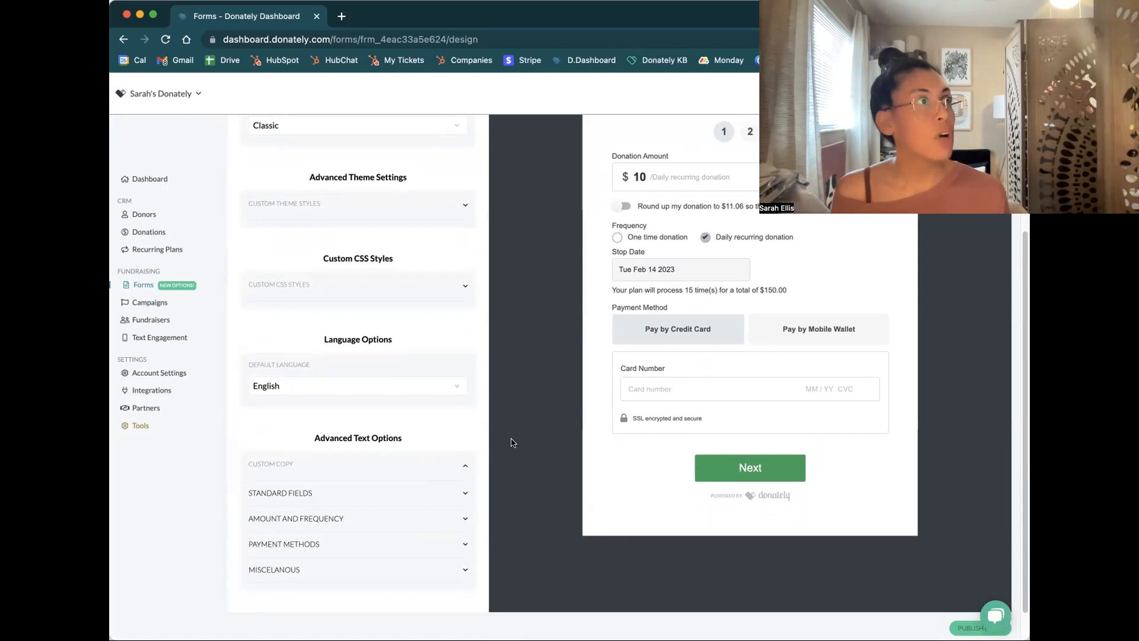
pyautogui.scroll(1, 522, 427)
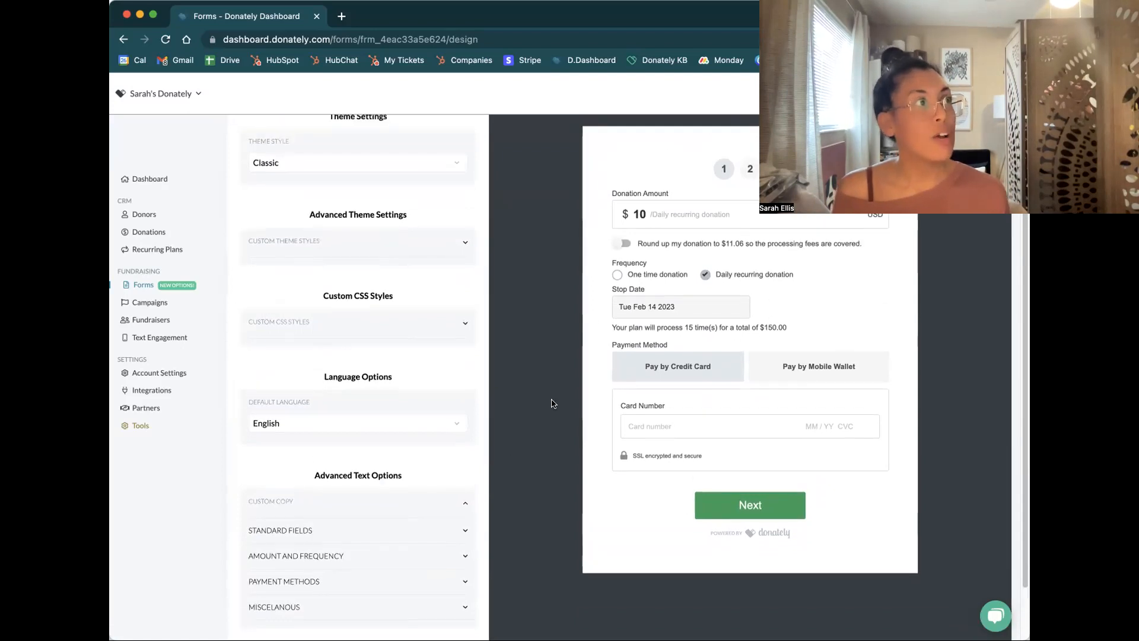
# Change the Donation Amount label in the Amount and Frequency custom copy to "Gift Amount"
pyautogui.click(464, 555)
pyautogui.scroll(-2, 429, 436)
pyautogui.scroll(2, 432, 434)
pyautogui.scroll(-1, 432, 435)
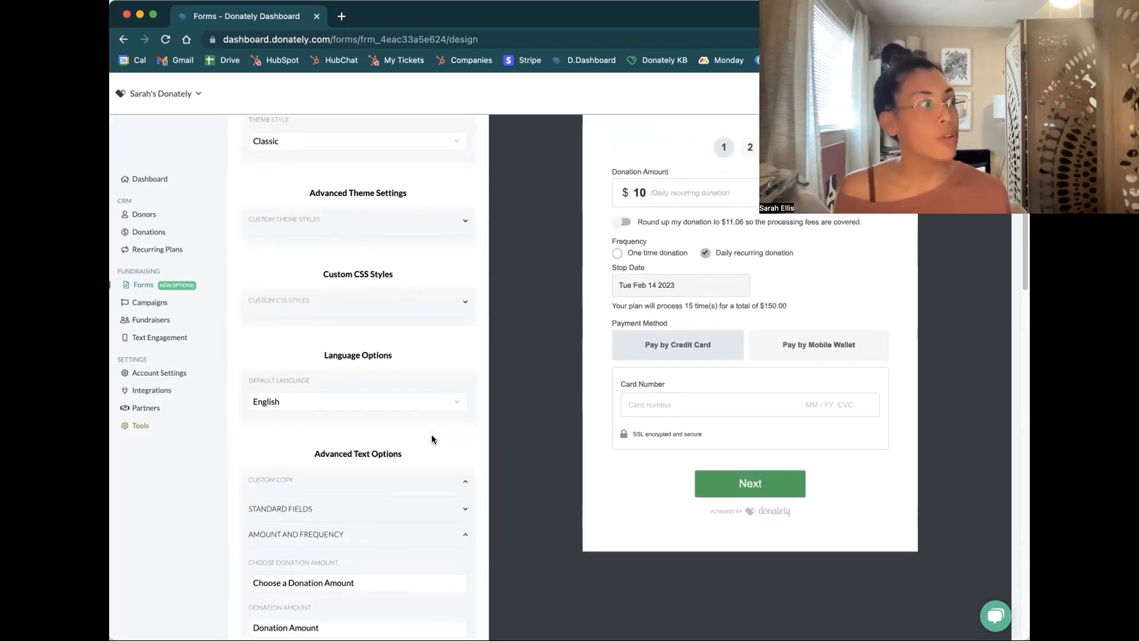
pyautogui.scroll(-3, 432, 439)
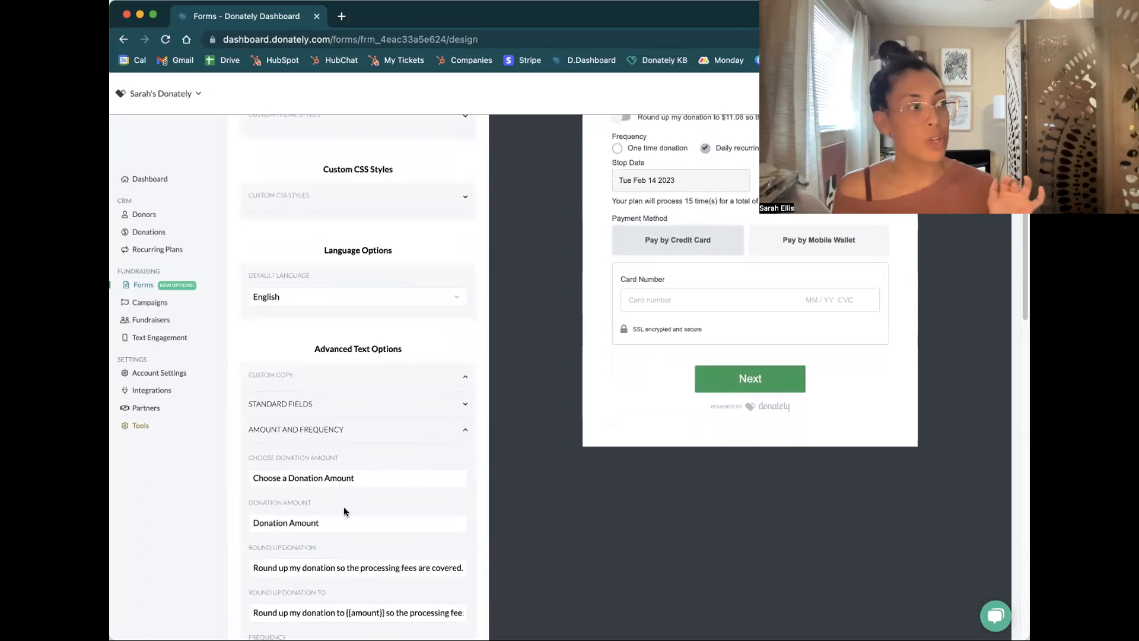
pyautogui.click(333, 520)
pyautogui.doubleClick(266, 522)
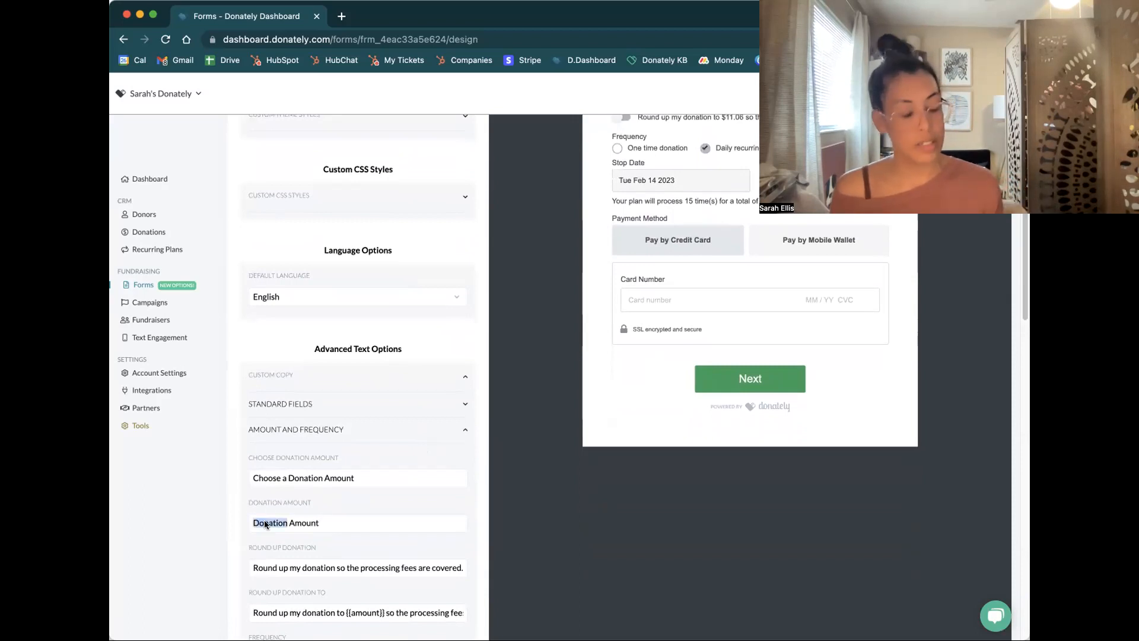
pyautogui.press('BackSpace')
pyautogui.write('Gift')
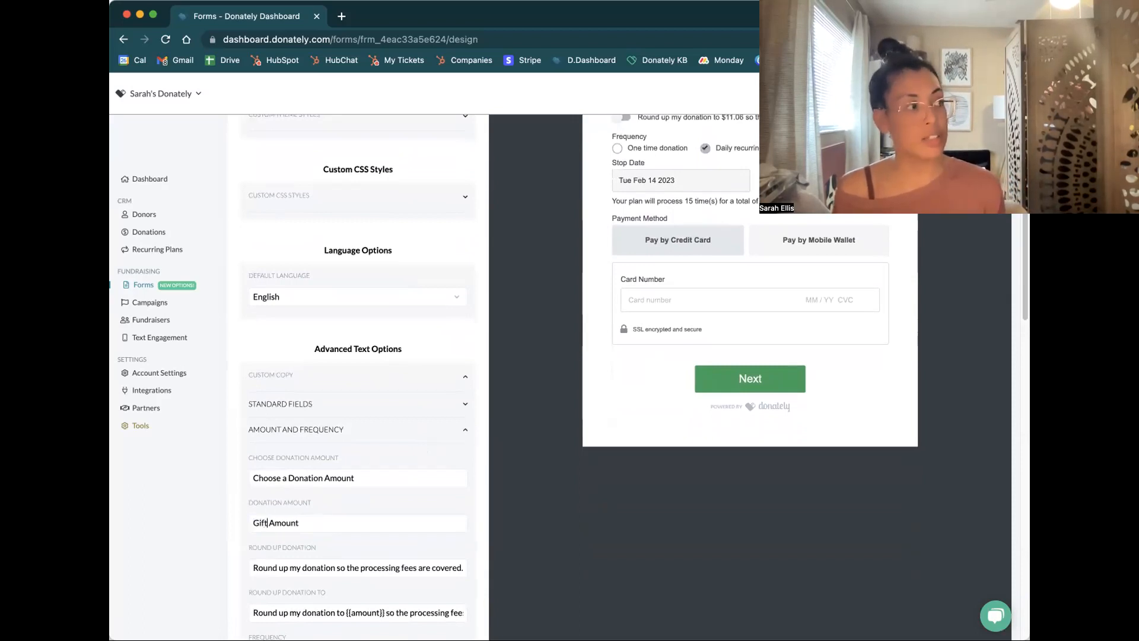
pyautogui.press('Tab')
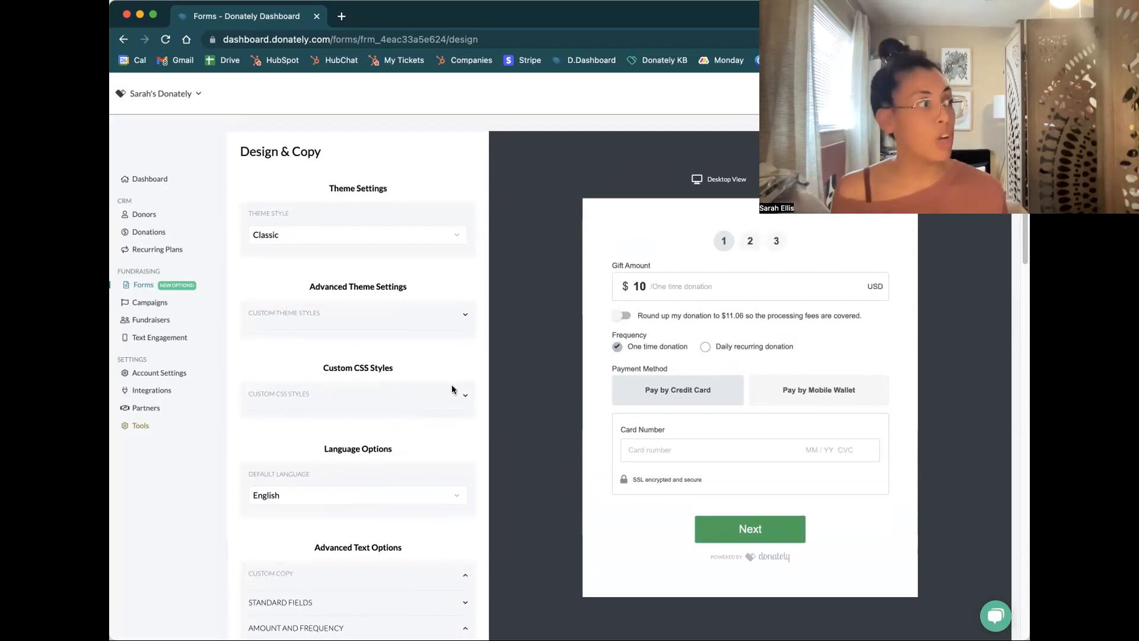
# Reword the Round Up Donation copy to "Round up my donation so the XXXX organization receives my full gift"
pyautogui.scroll(-3, 445, 401)
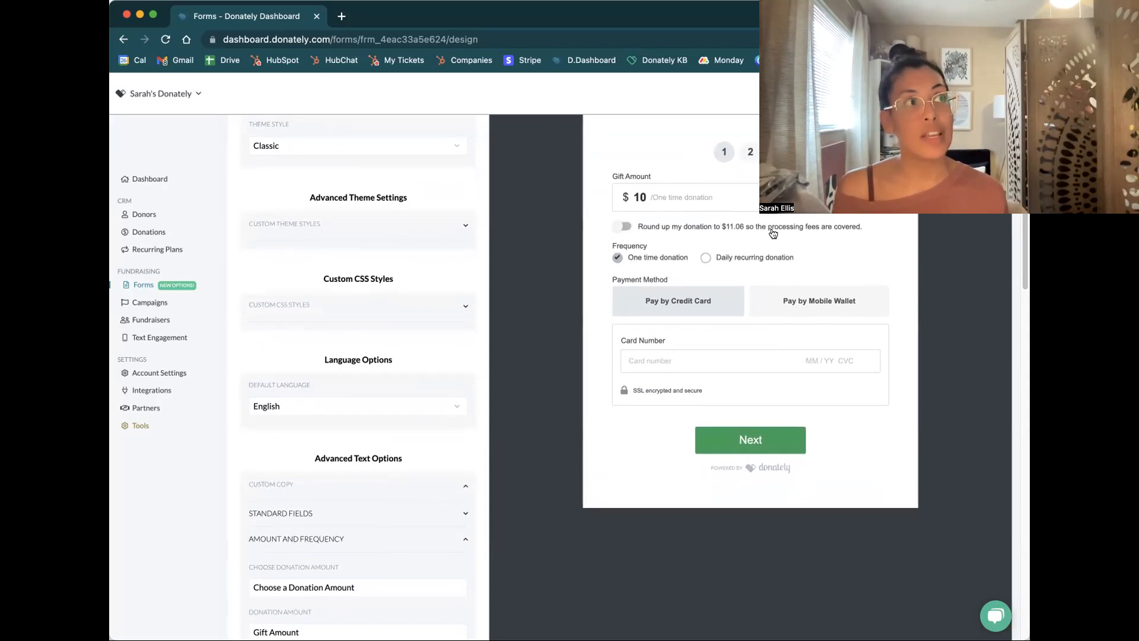
pyautogui.scroll(-1, 435, 427)
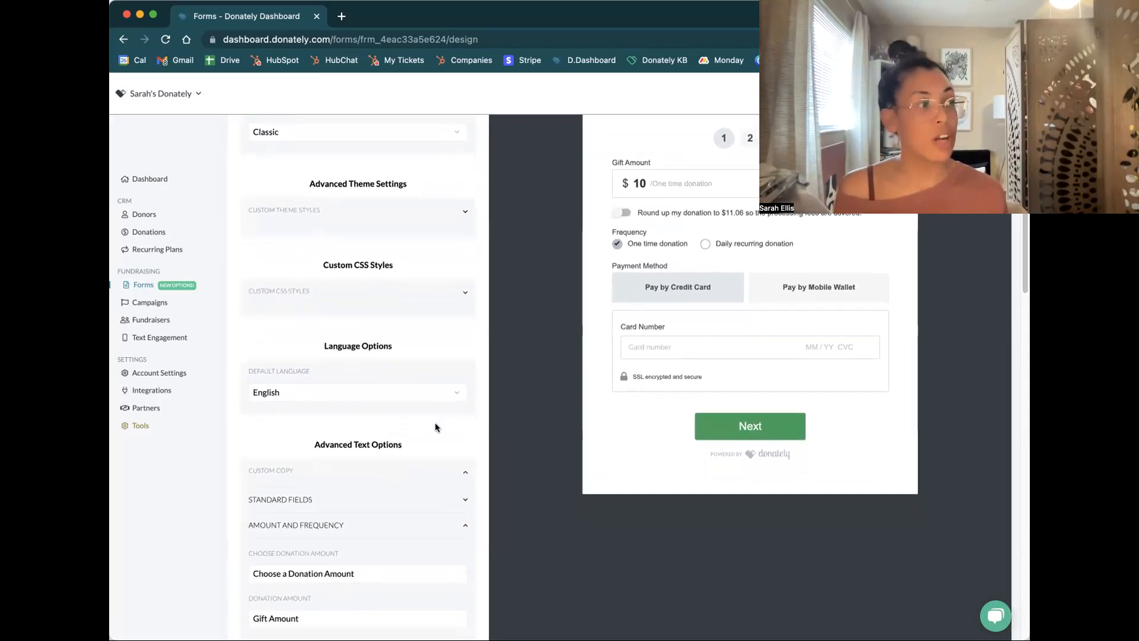
pyautogui.scroll(-6, 418, 444)
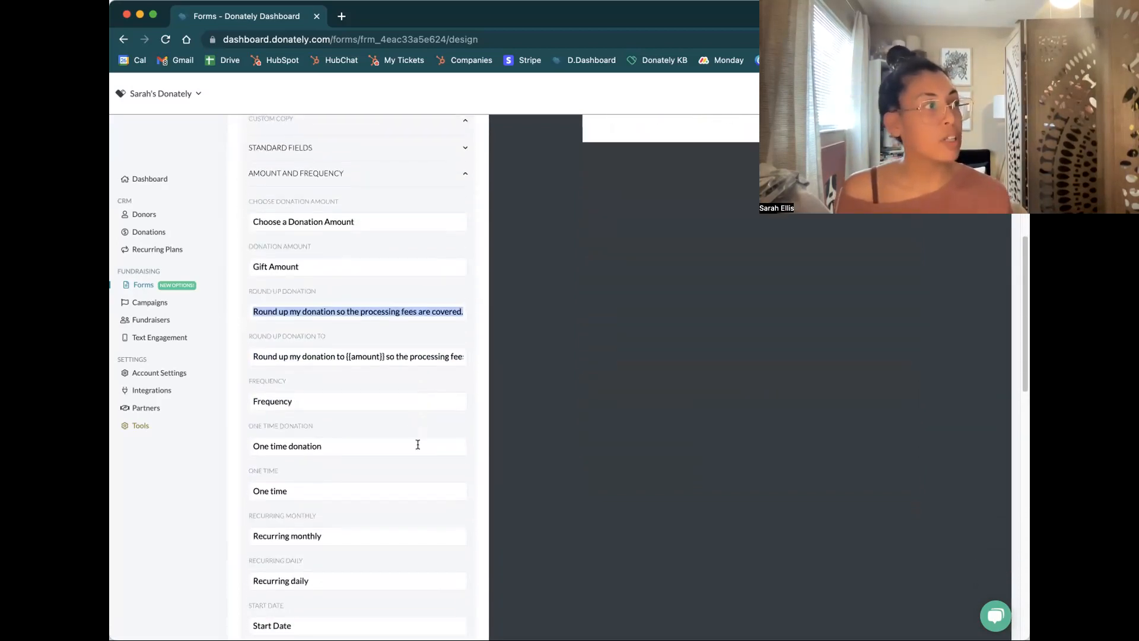
pyautogui.scroll(1, 385, 378)
pyautogui.click(393, 330)
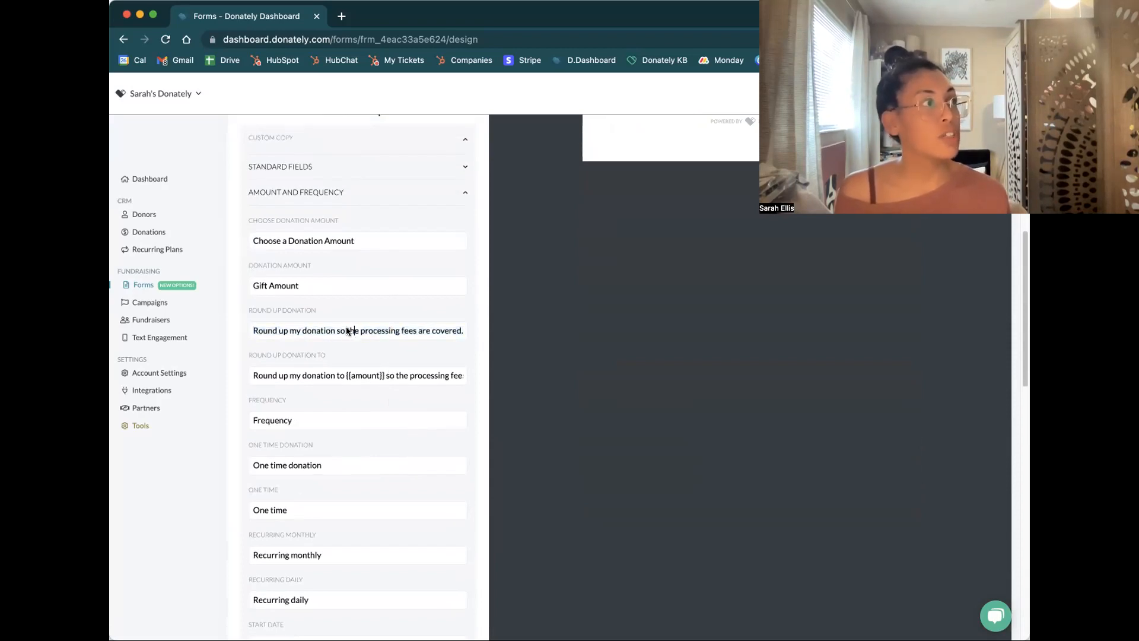
pyautogui.click(474, 332)
pyautogui.press('BackSpace')
pyautogui.press('BackSpace')
pyautogui.press('BackSpace')
pyautogui.press('BackSpace')
pyautogui.press('BackSpace')
pyautogui.press('BackSpace')
pyautogui.press('BackSpace')
pyautogui.press('BackSpace')
pyautogui.press('BackSpace')
pyautogui.press('BackSpace')
pyautogui.press('BackSpace')
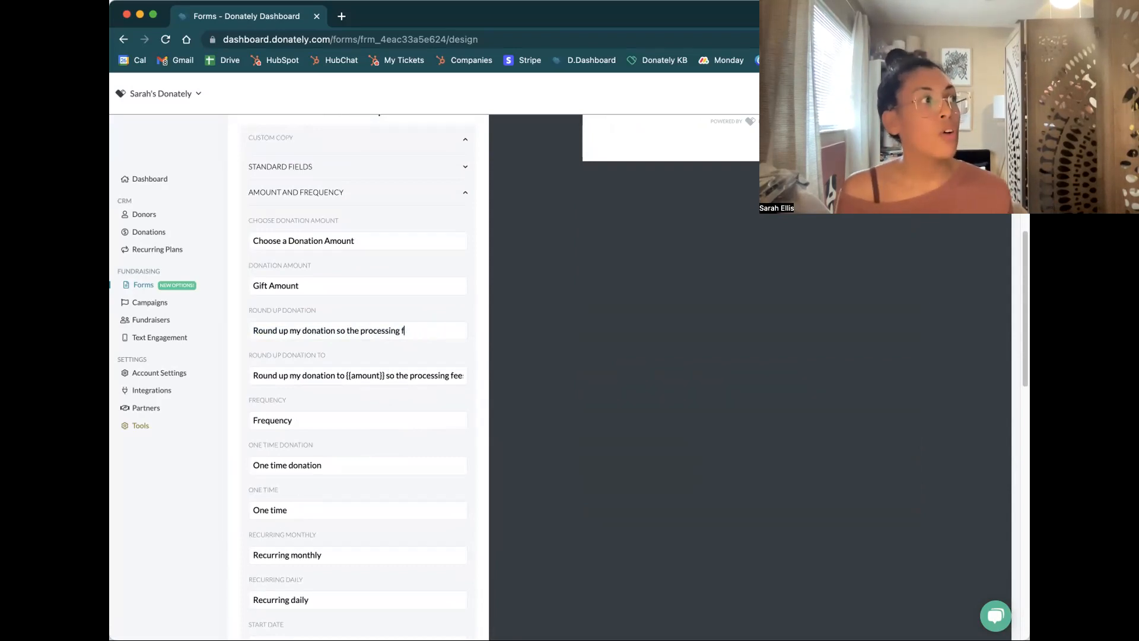
pyautogui.press('BackSpace')
pyautogui.press('BackSpace')
pyautogui.press('BackSpace')
pyautogui.press('BackSpace')
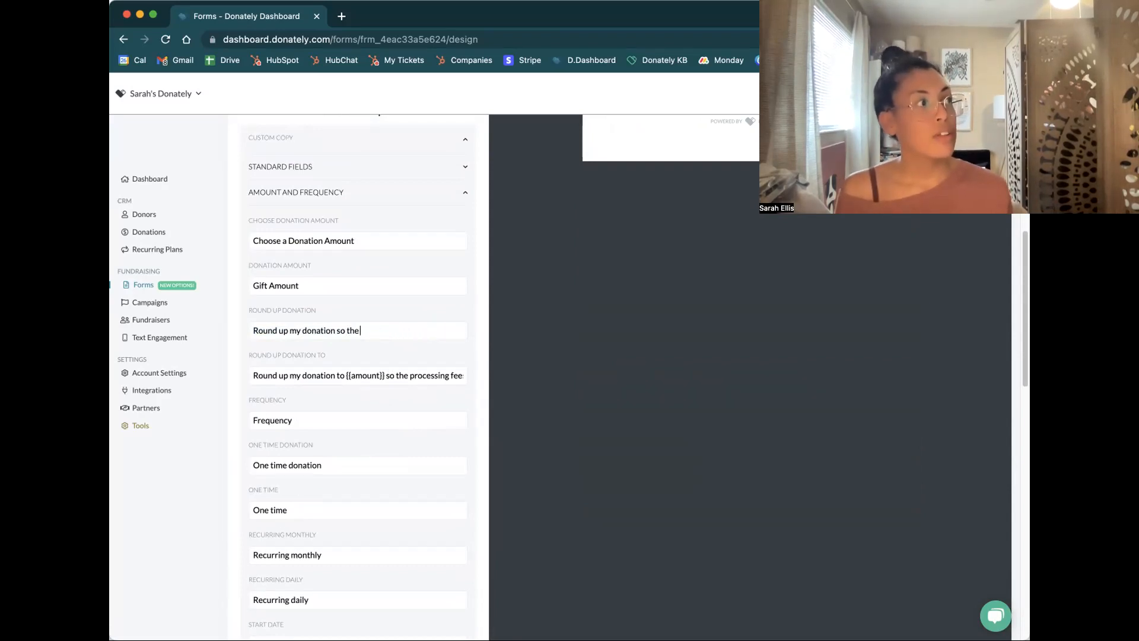
pyautogui.write('XXXX organization re')
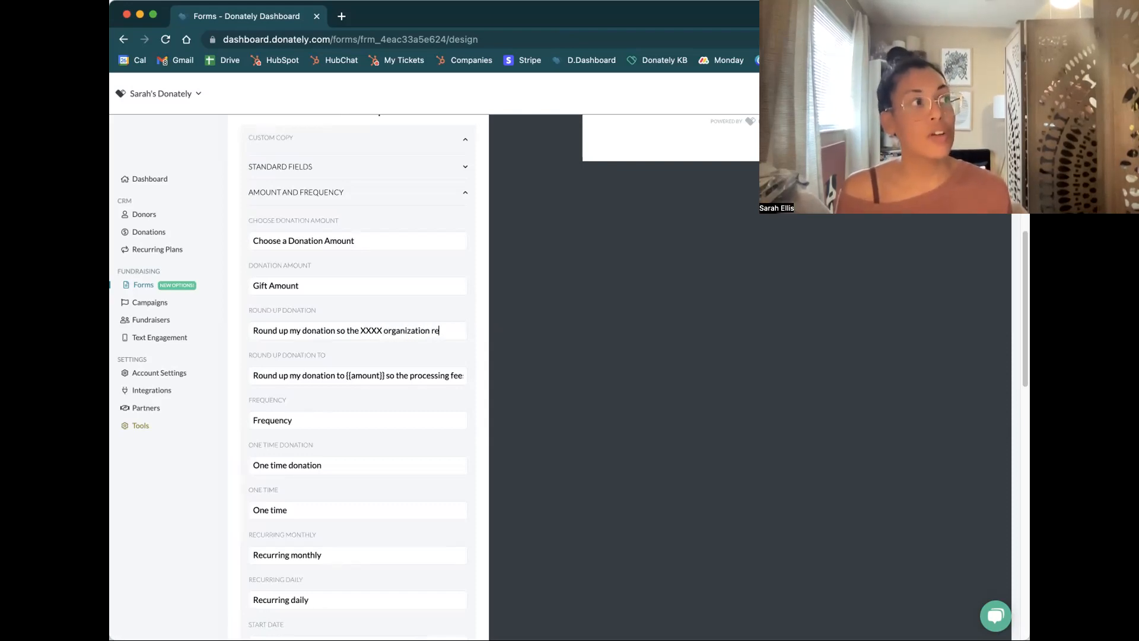
pyautogui.write('ceives my full gift')
pyautogui.press('Tab')
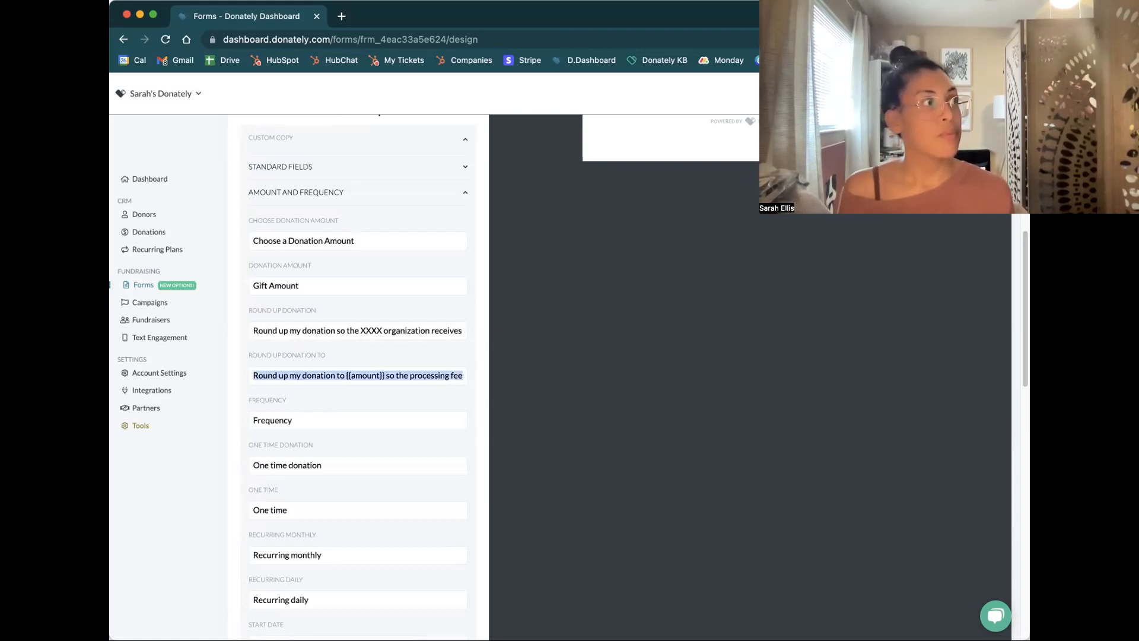
# Reword the Round Up Donation To copy to "Round up my donation to {{amount}} so the XXXX organization receives my full gift" and check the preview
pyautogui.scroll(10, 578, 349)
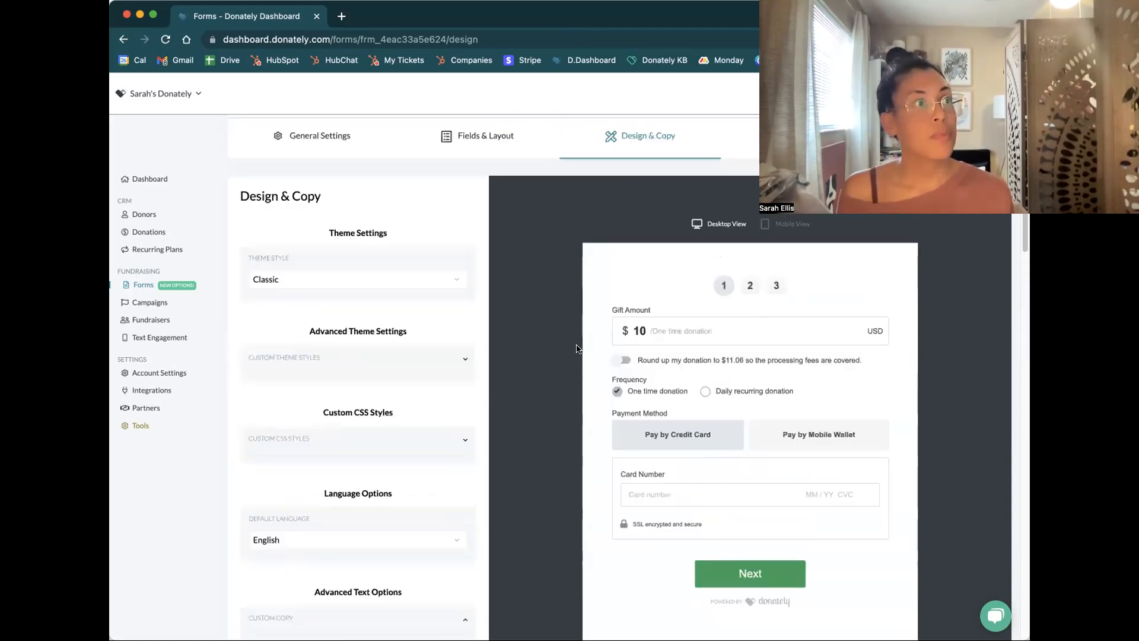
pyautogui.scroll(-5, 551, 358)
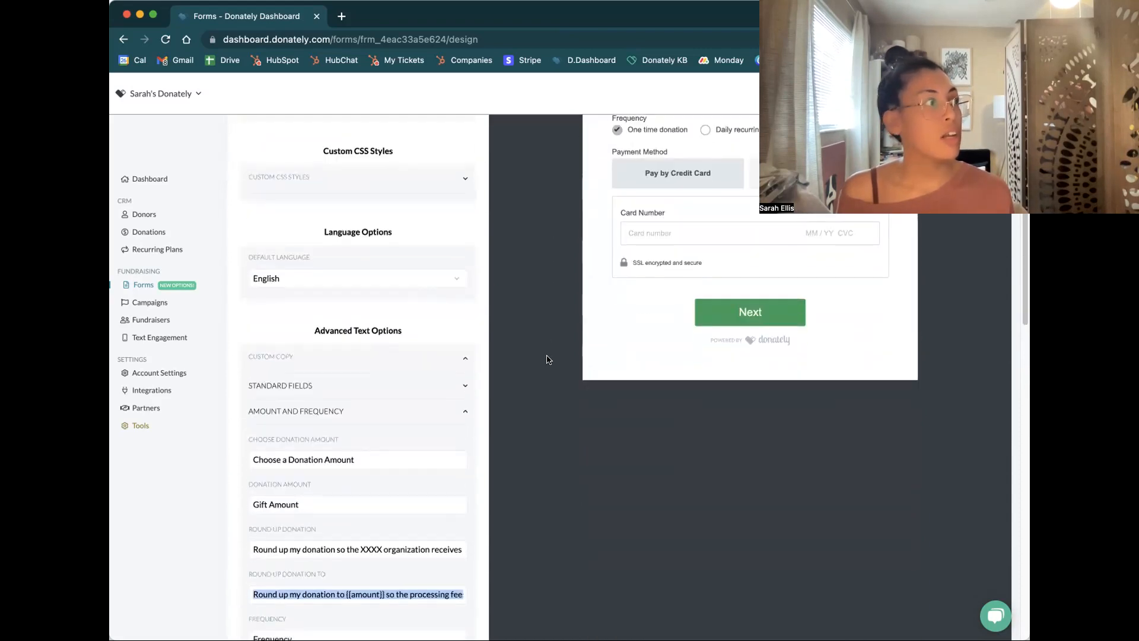
pyautogui.click(386, 594)
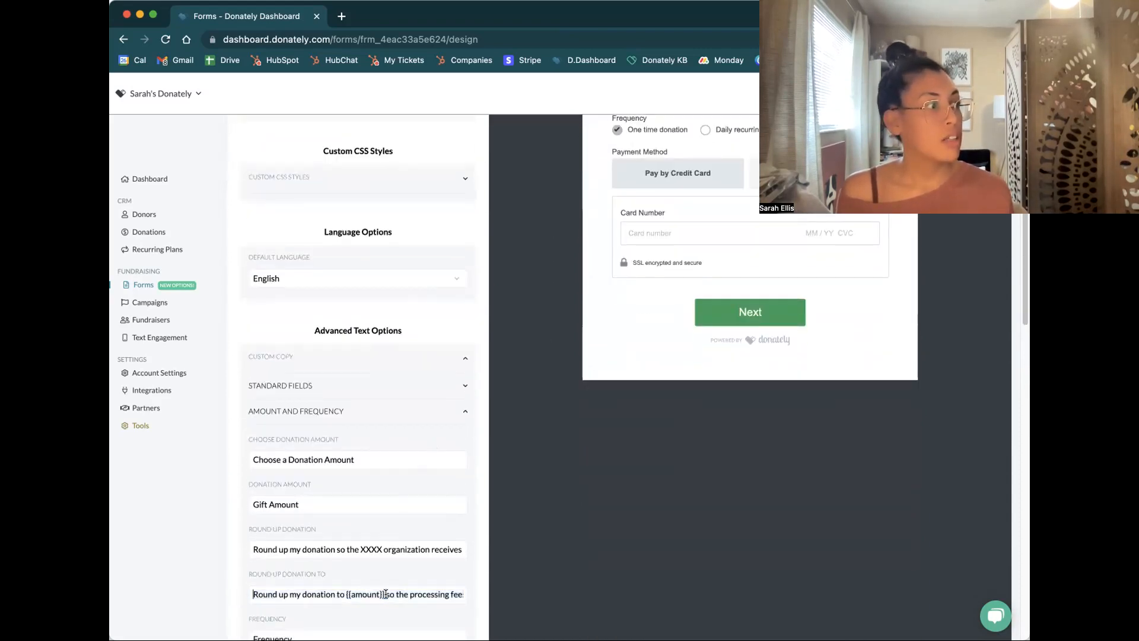
pyautogui.moveTo(397, 596); pyautogui.dragTo(409, 596)
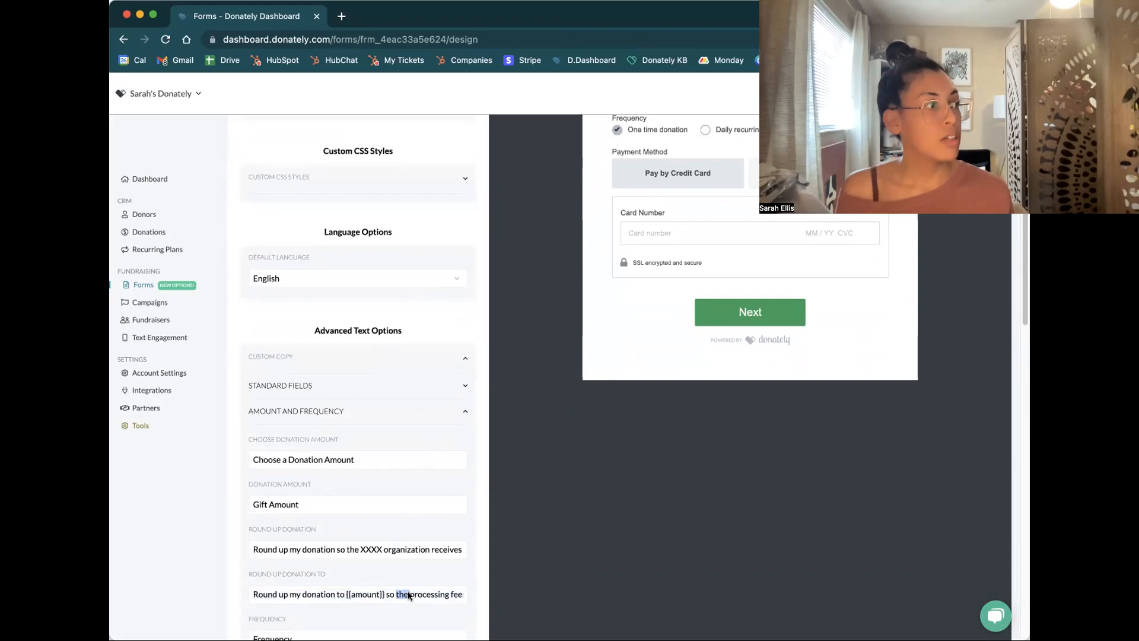
pyautogui.write('the XXX')
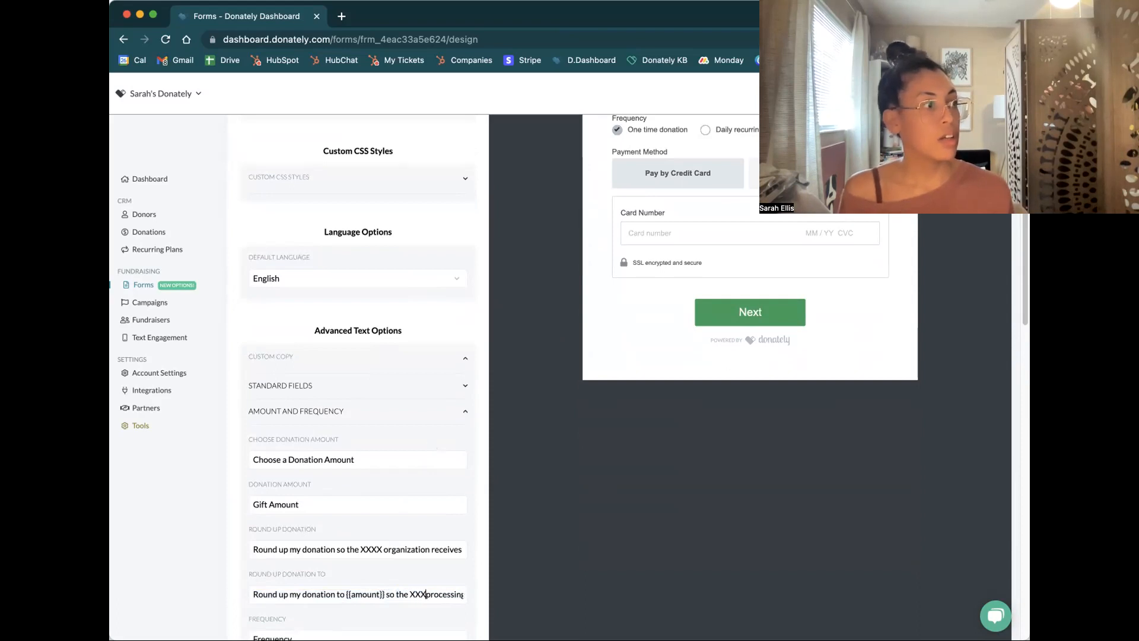
pyautogui.write('X organization rec')
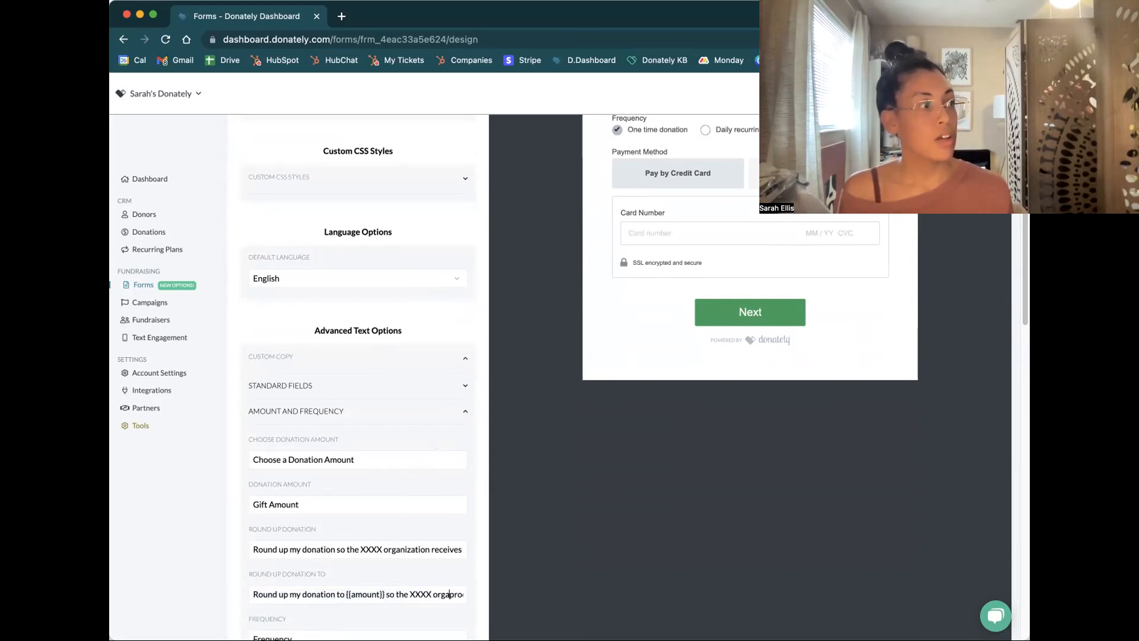
pyautogui.write('eives my')
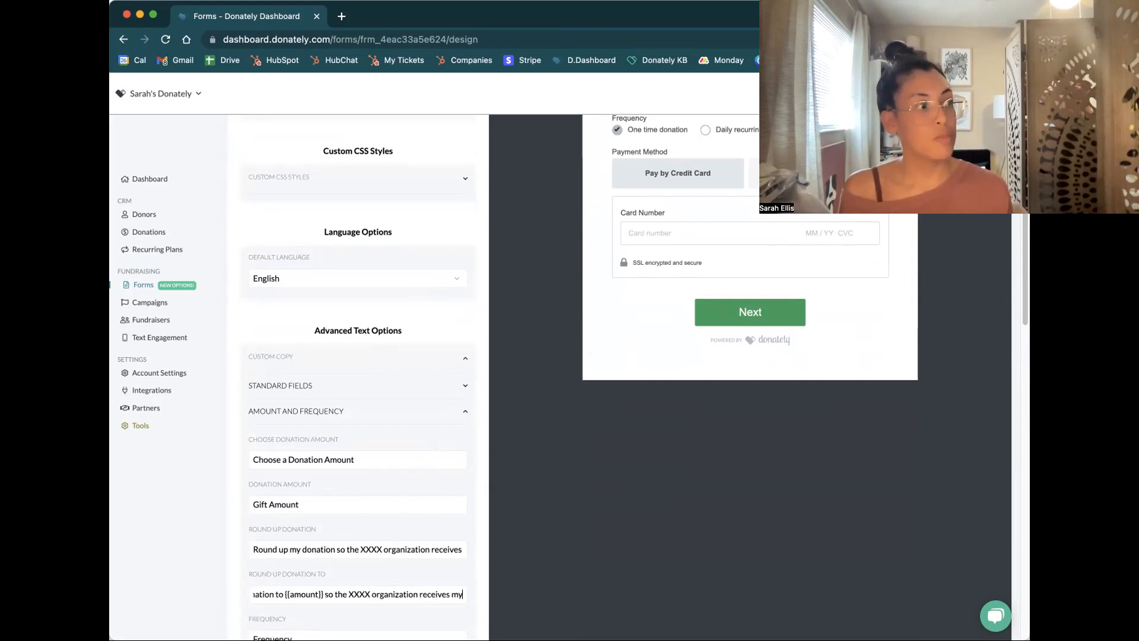
pyautogui.write(' full gift')
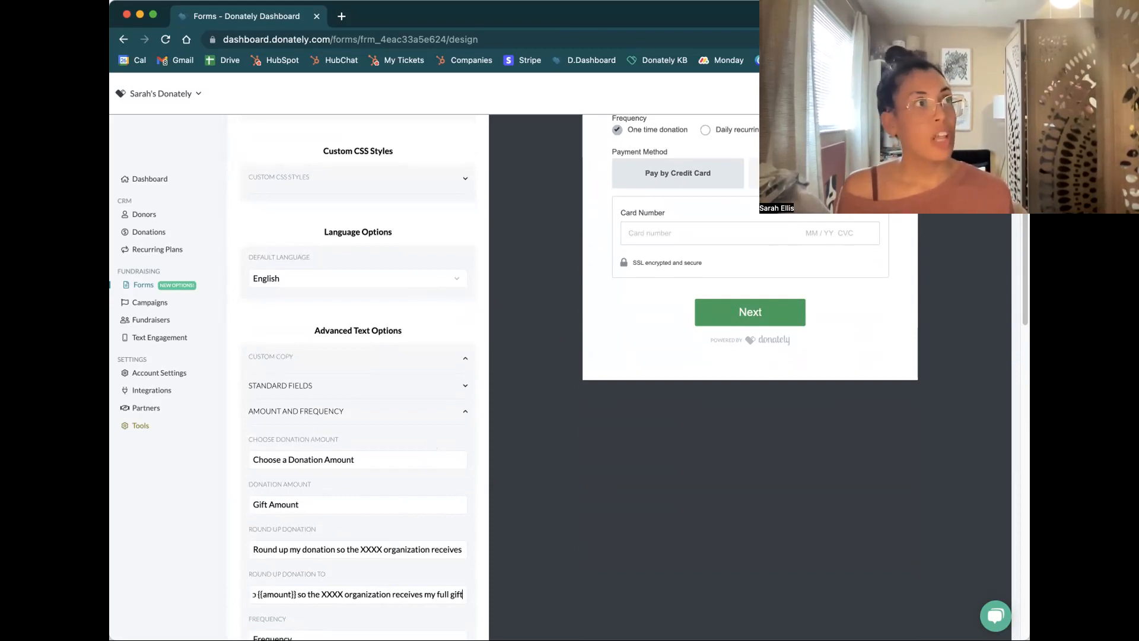
pyautogui.scroll(5, 498, 547)
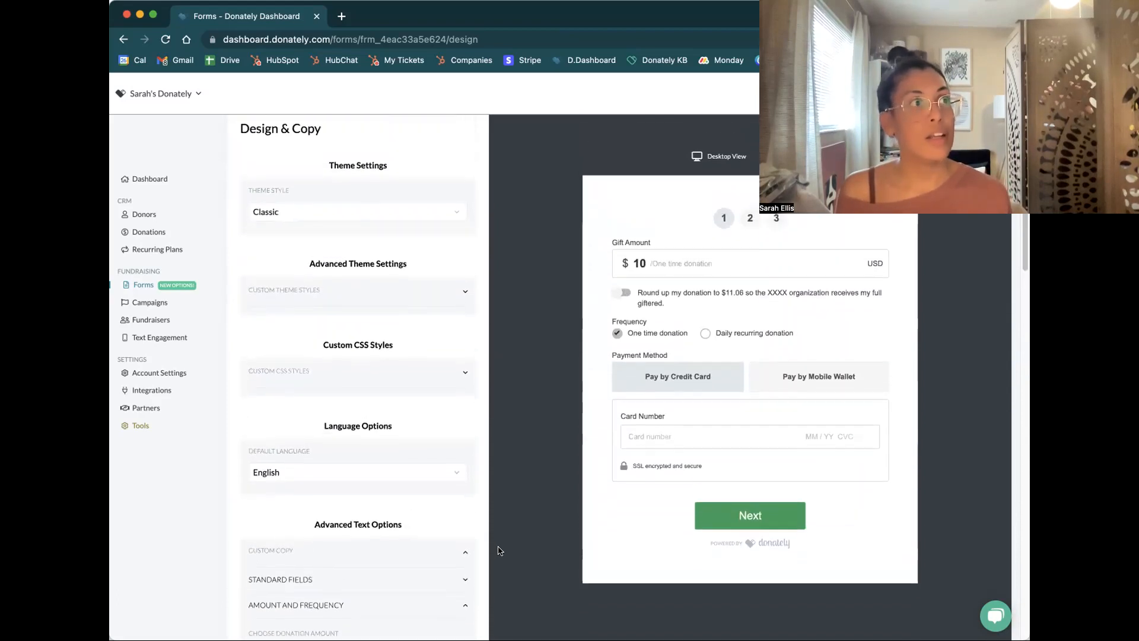
pyautogui.scroll(-8, 424, 511)
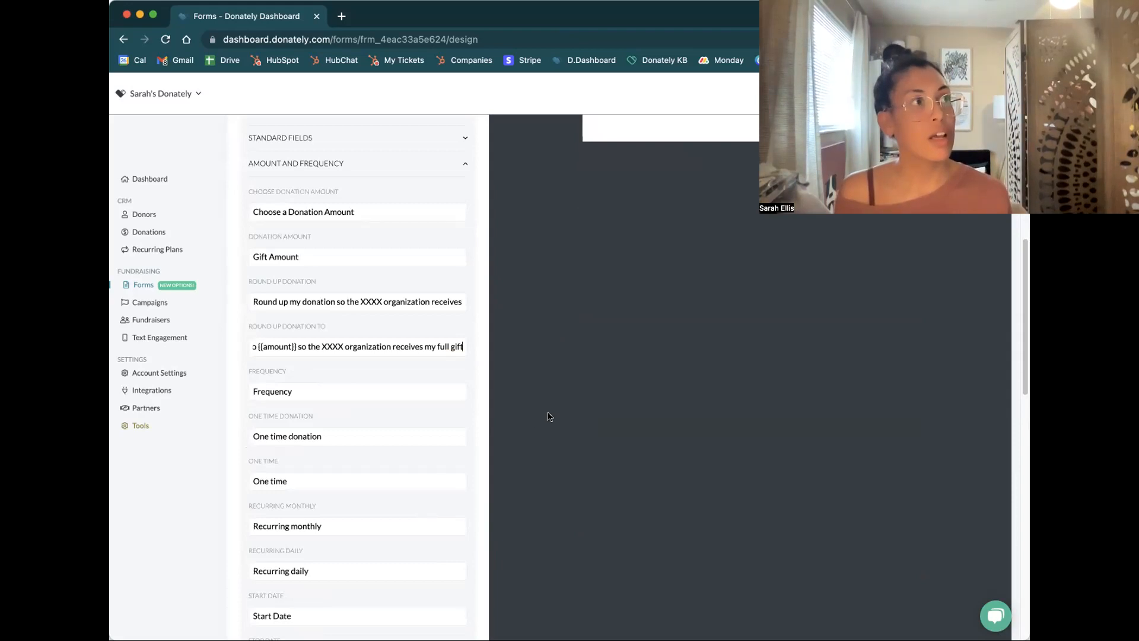
pyautogui.scroll(8, 547, 415)
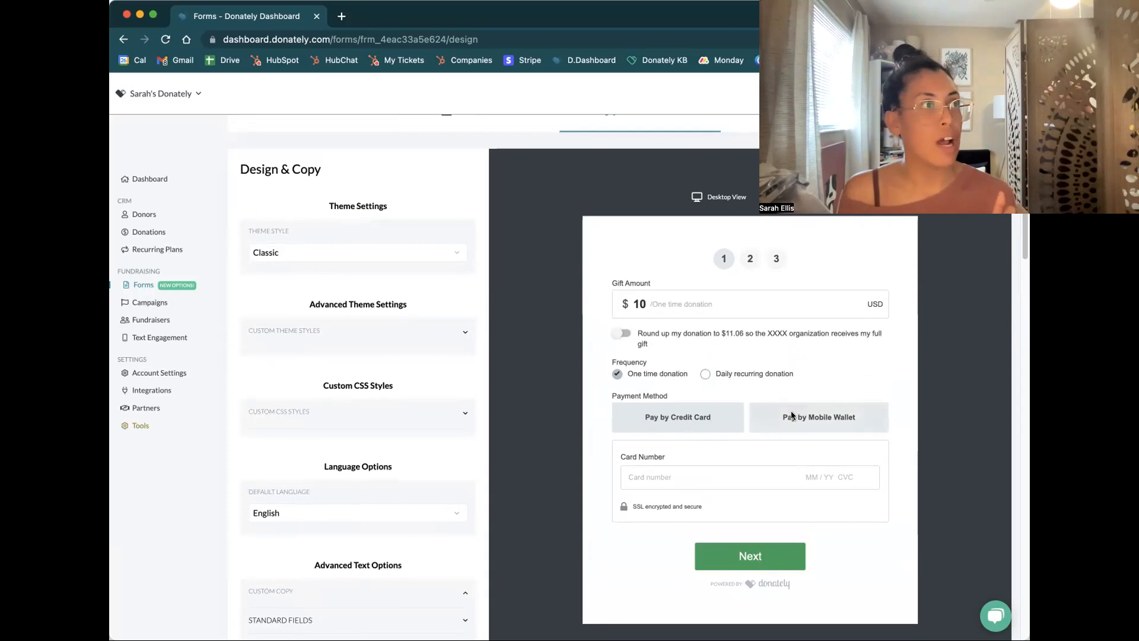
# Return to the form's Fields & Layout settings and switch the form preview to Step 2
pyautogui.scroll(3, 653, 300)
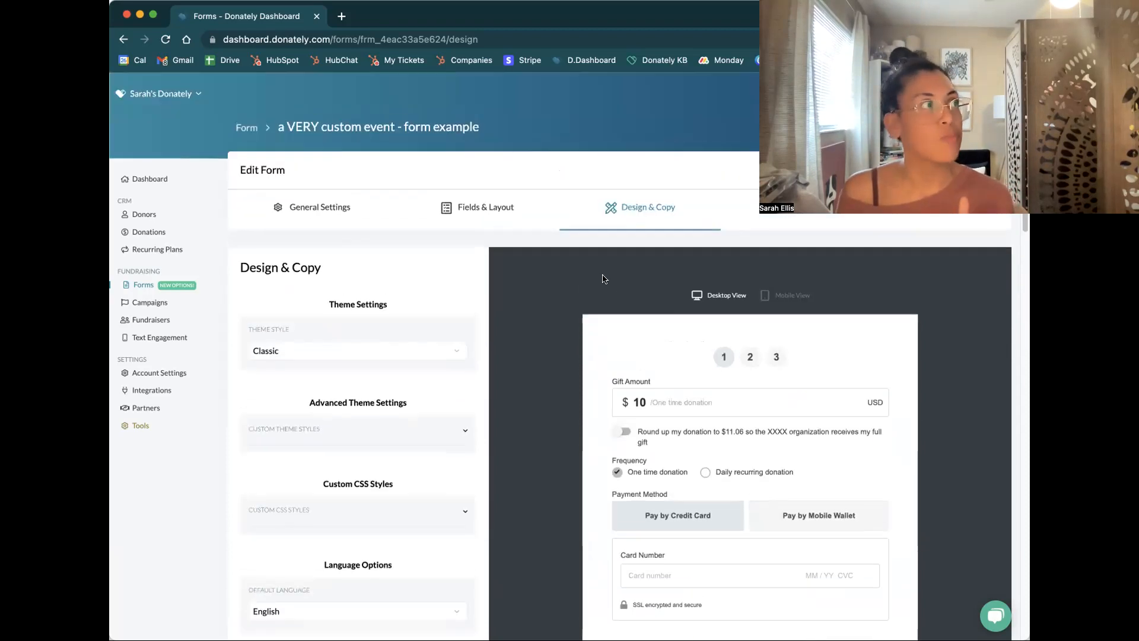
pyautogui.click(469, 205)
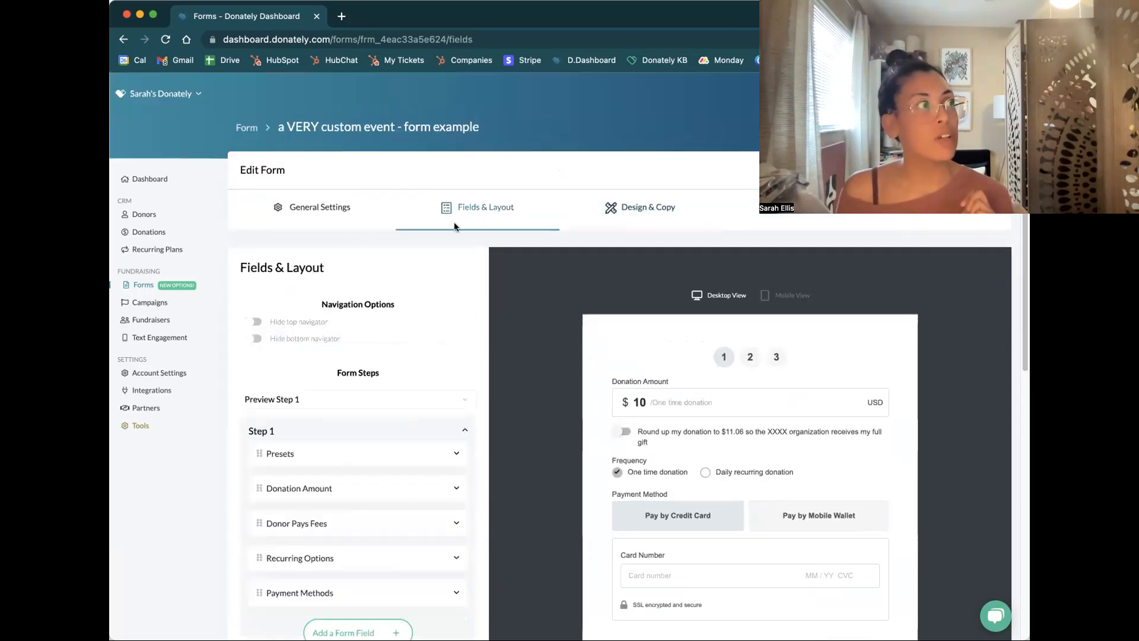
pyautogui.scroll(-2, 445, 252)
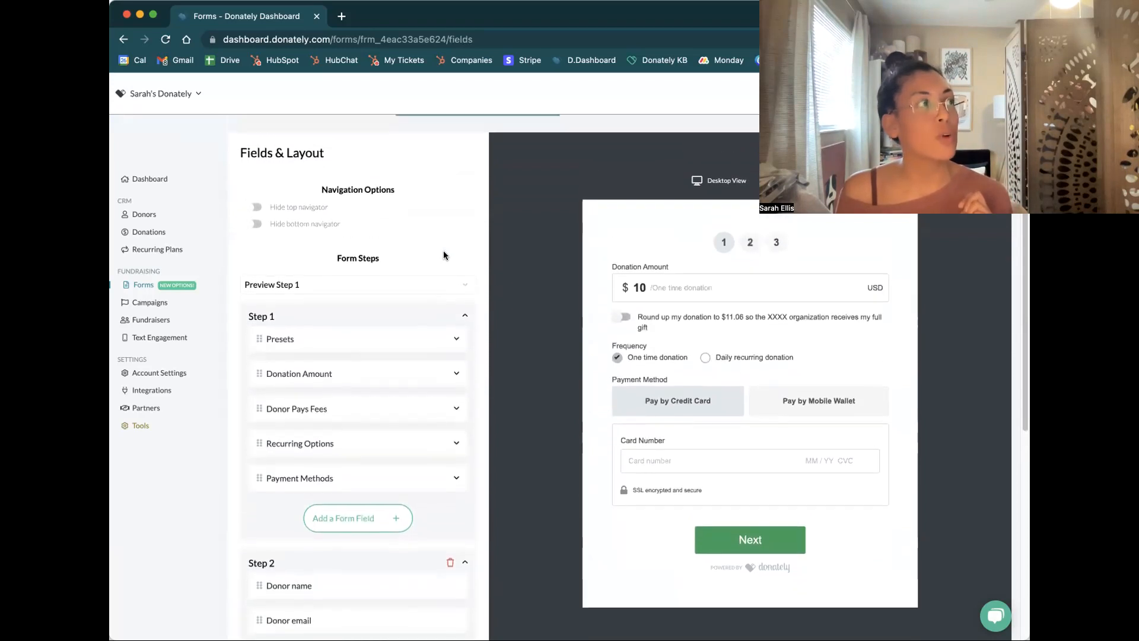
pyautogui.click(447, 286)
pyautogui.click(426, 300)
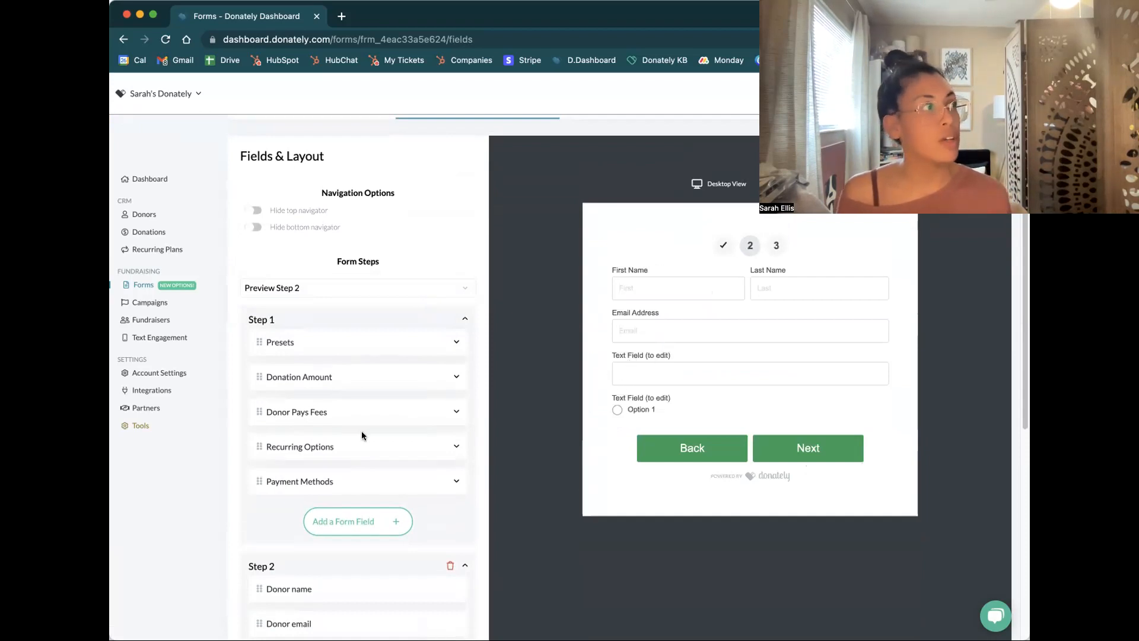
# Set the label of the first editable text field in Step 2 to "When is your birthday?"
pyautogui.scroll(-5, 363, 436)
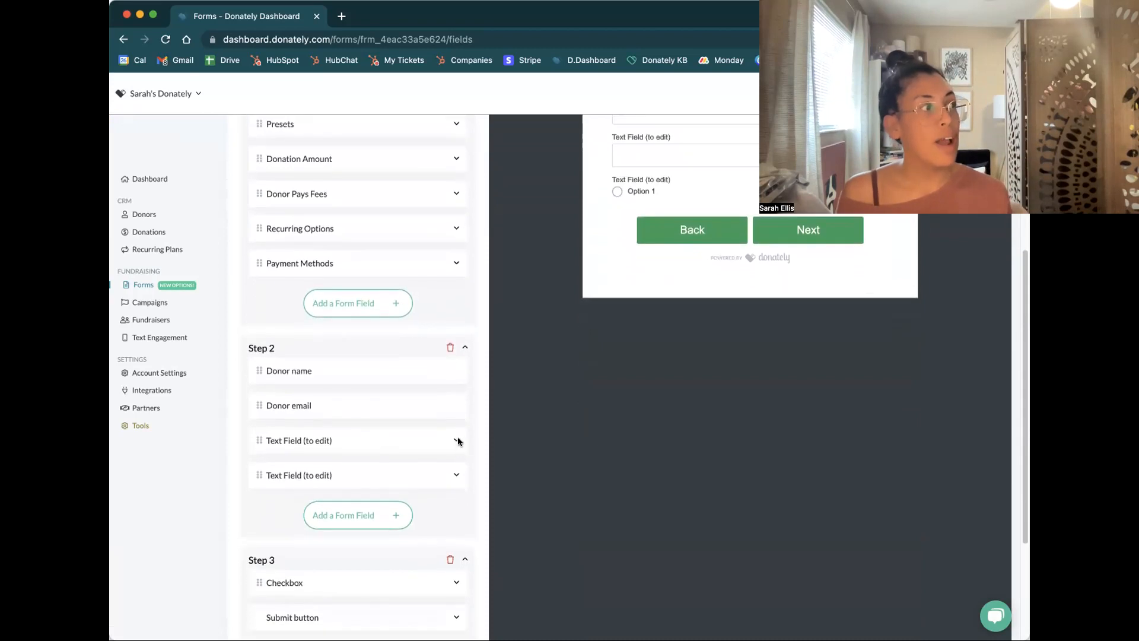
pyautogui.click(456, 441)
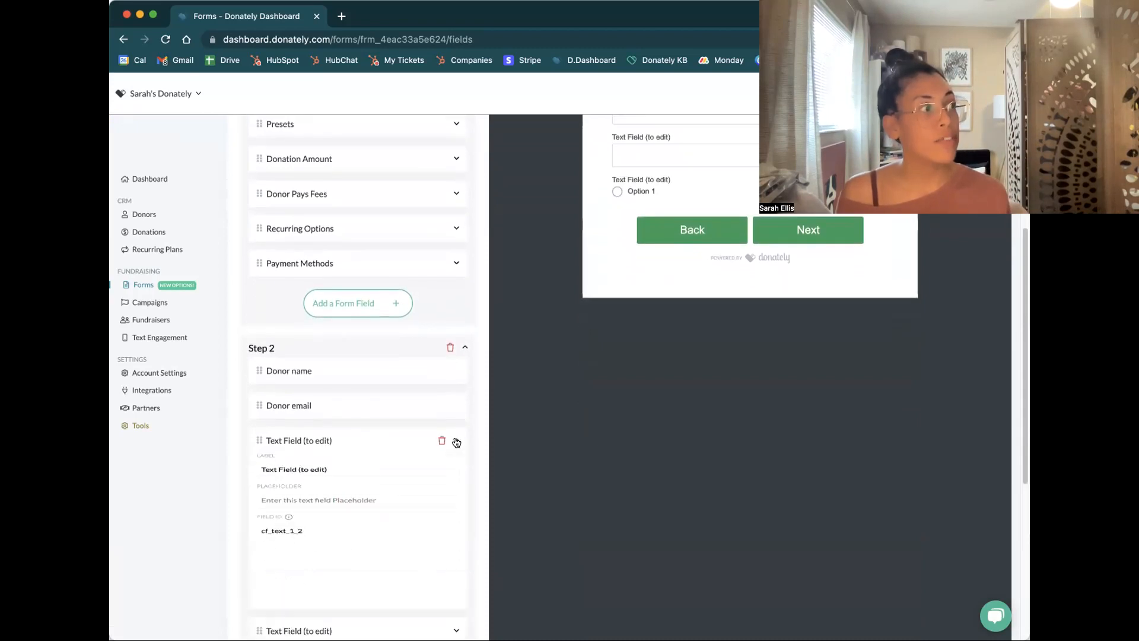
pyautogui.tripleClick(364, 482)
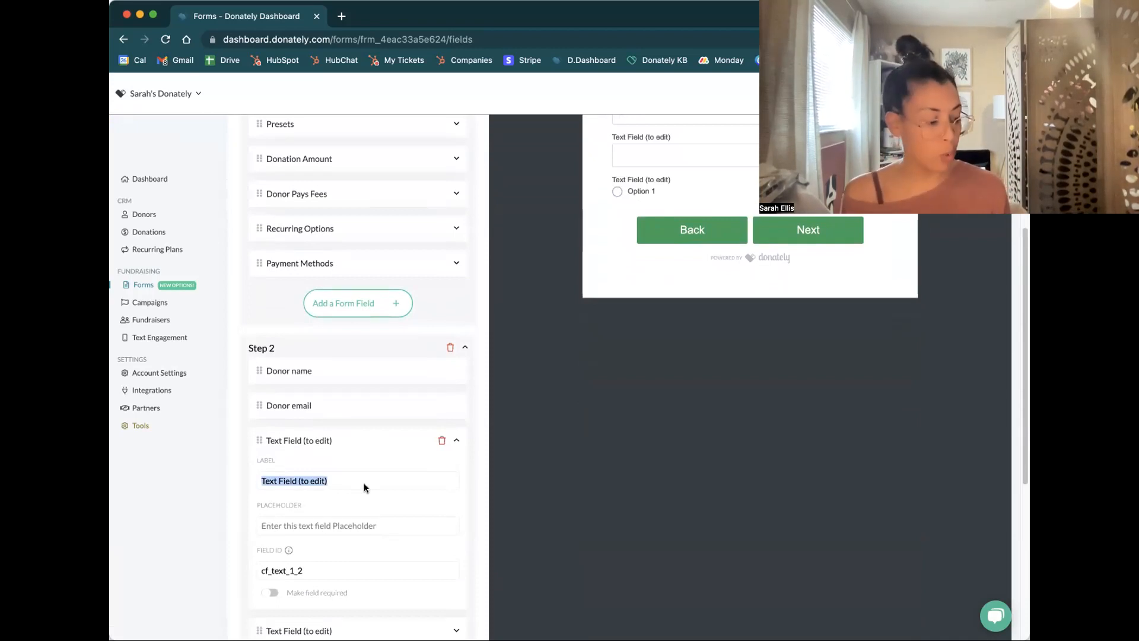
pyautogui.write('When is your birthday?')
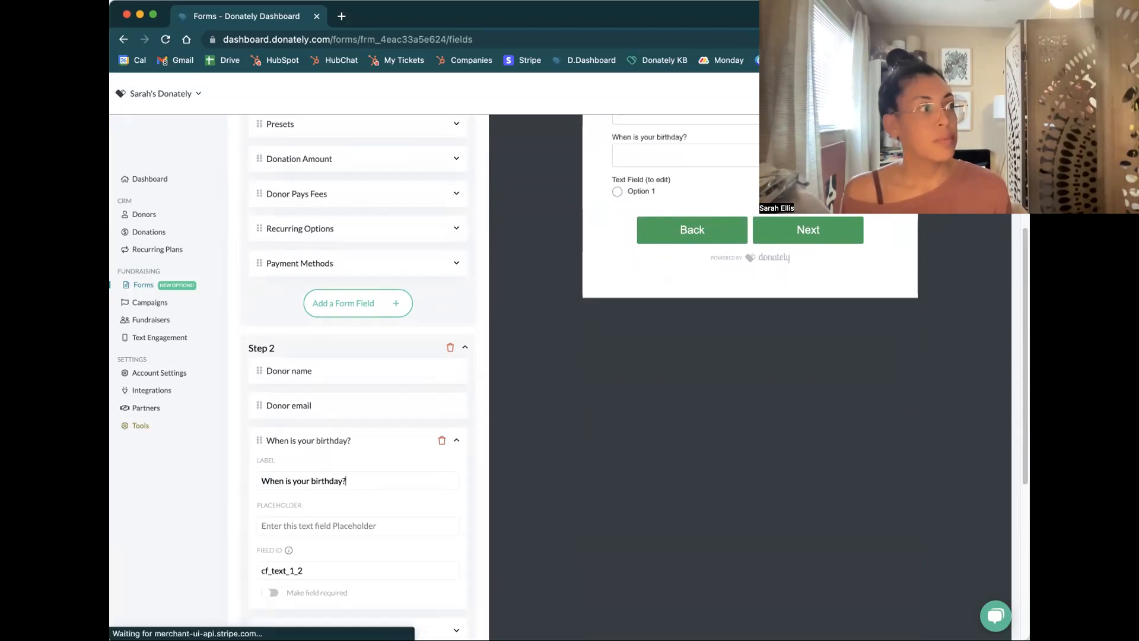
# Set the placeholder of the "When is your birthday?" field to MM/DD/YYYY and check it in the form preview
pyautogui.click(262, 525)
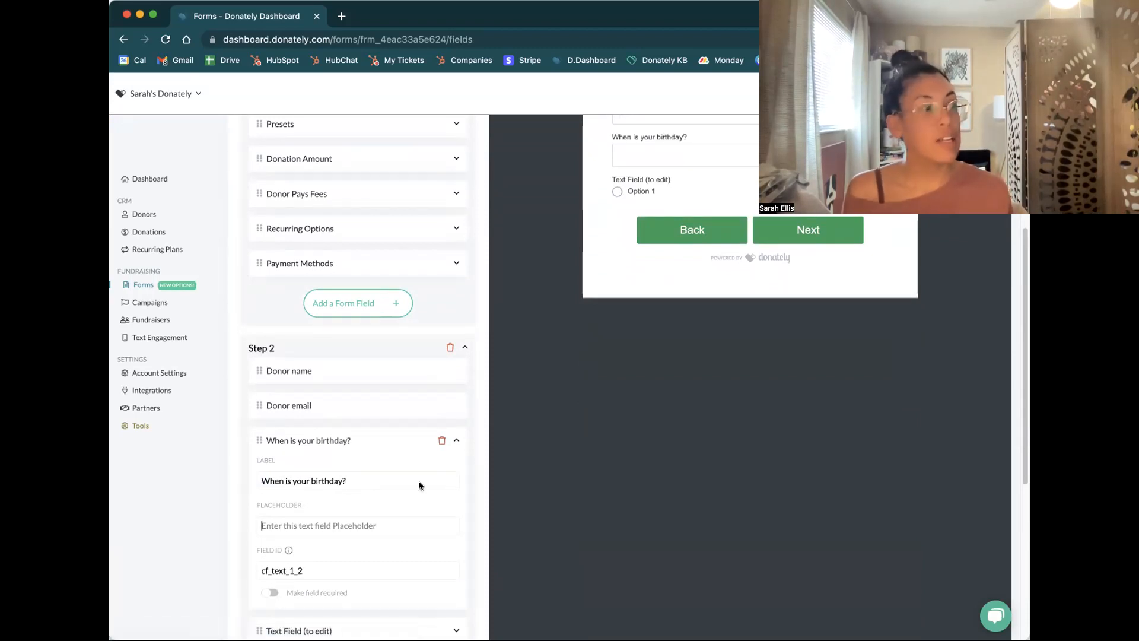
pyautogui.write('my')
pyautogui.press('BackSpace')
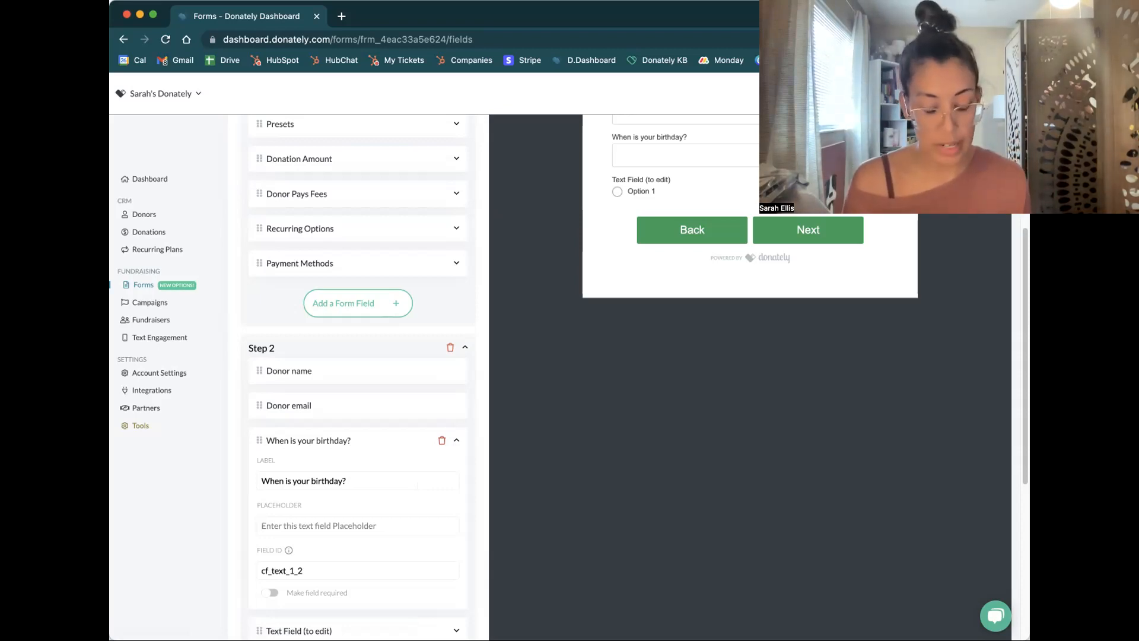
pyautogui.write('MM')
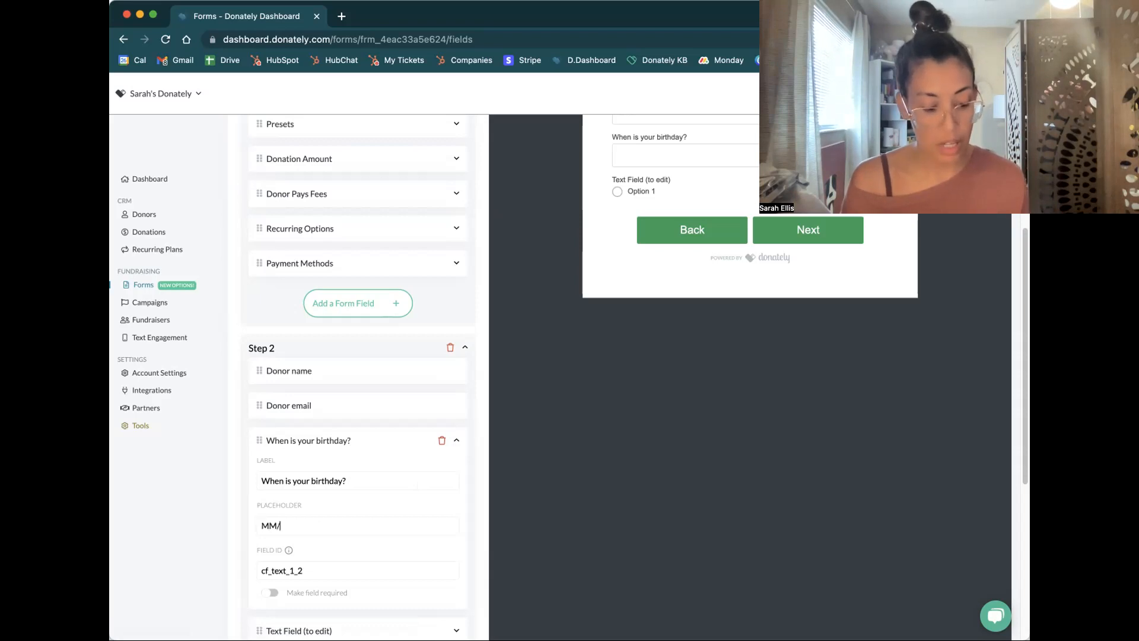
pyautogui.write('/DD/YYY')
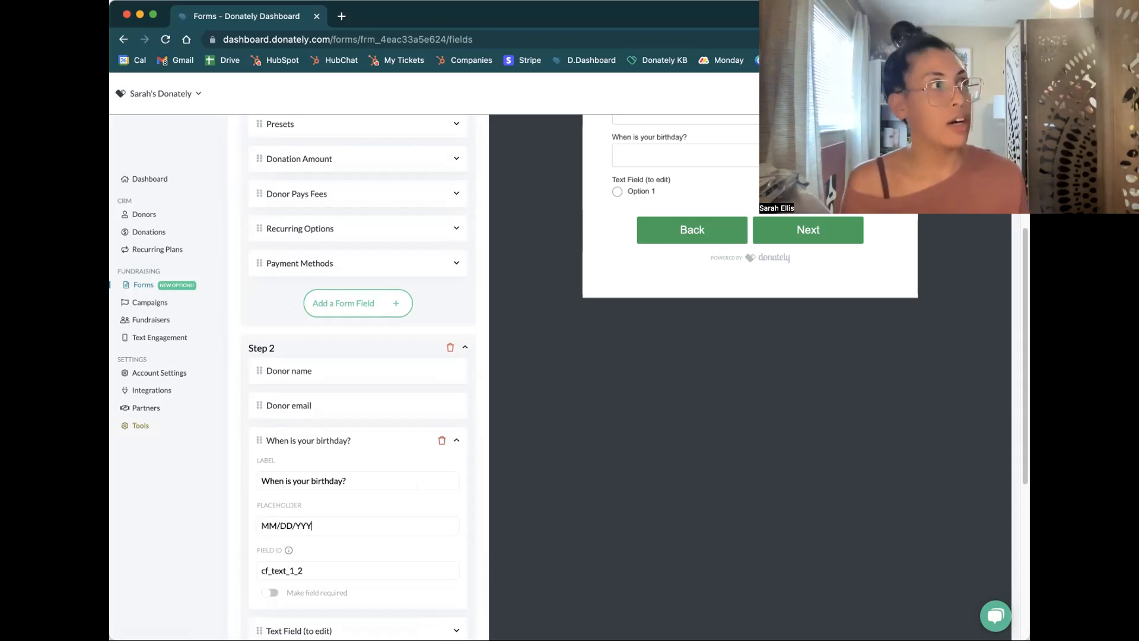
pyautogui.write('Y')
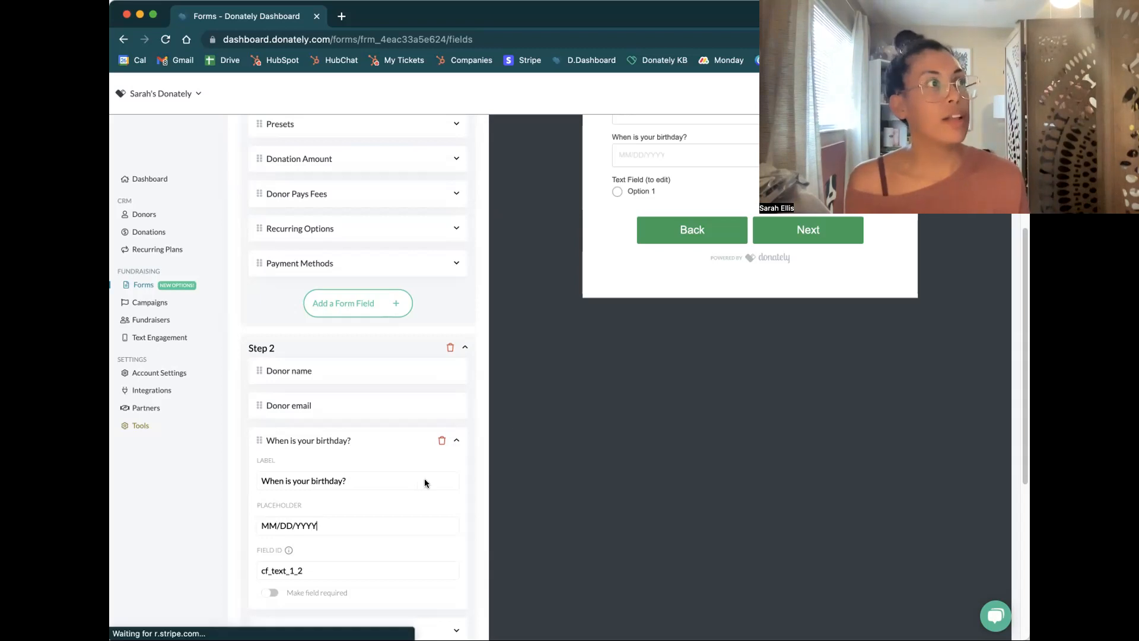
pyautogui.scroll(3, 549, 399)
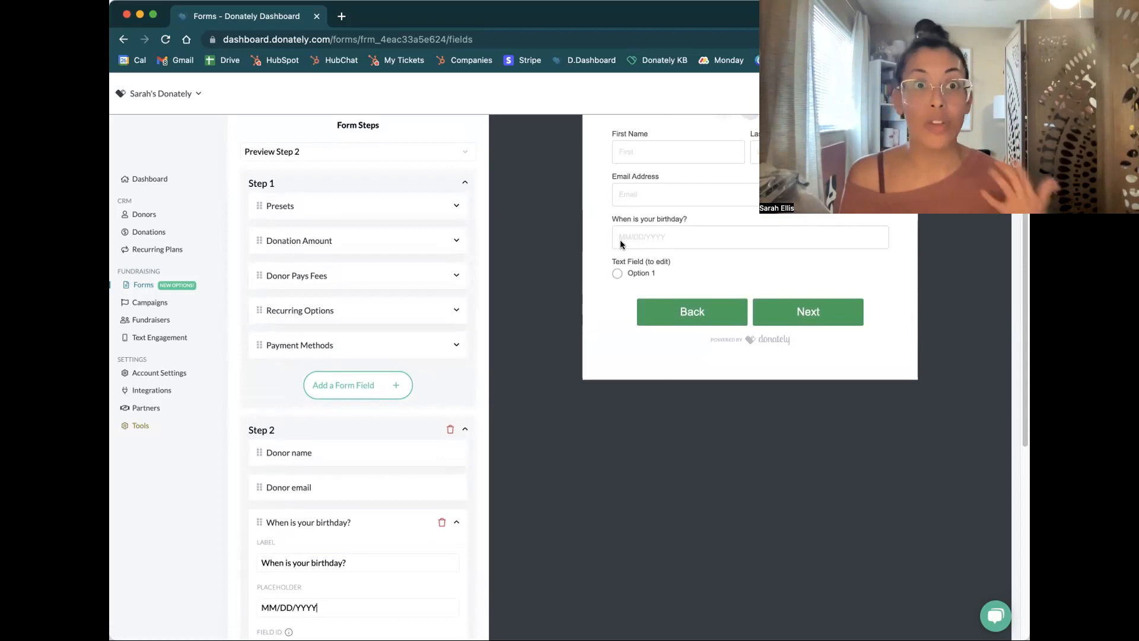
# Expand the remaining editable text field in Step 2 and change its label to "Shirt Sizes"
pyautogui.scroll(-7, 531, 343)
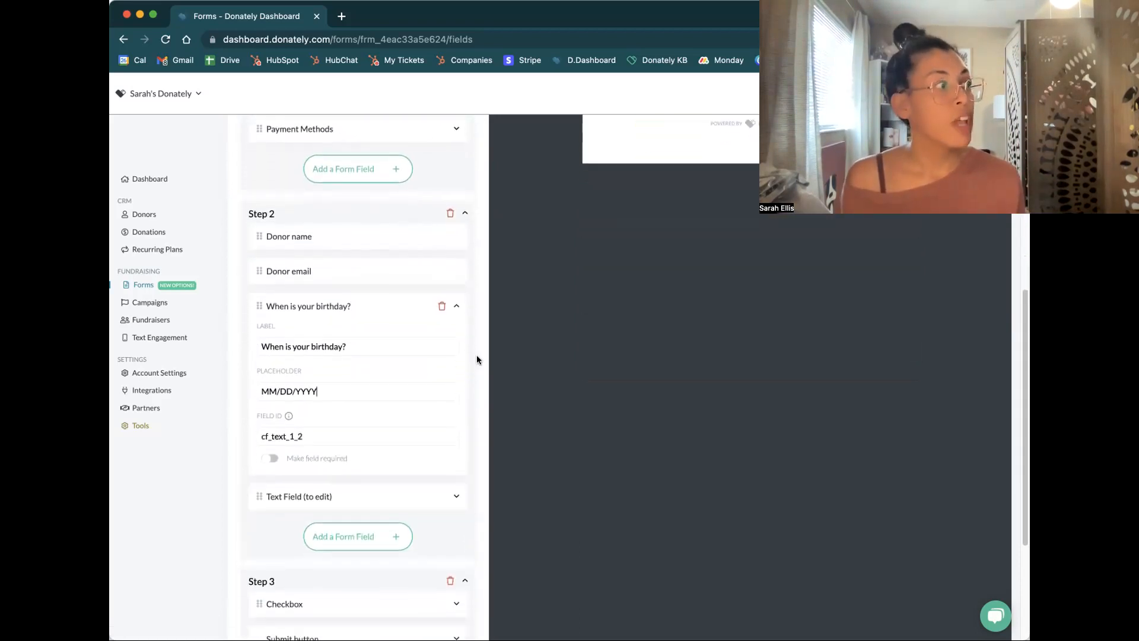
pyautogui.click(456, 496)
pyautogui.scroll(-1, 451, 475)
pyautogui.scroll(-2, 427, 460)
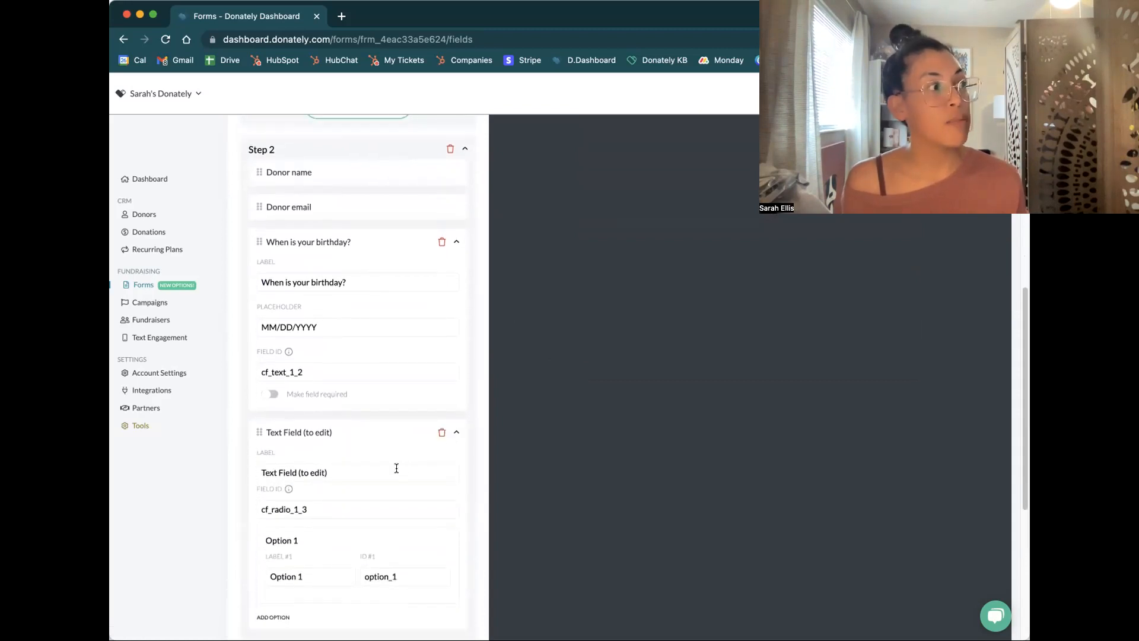
pyautogui.tripleClick(396, 468)
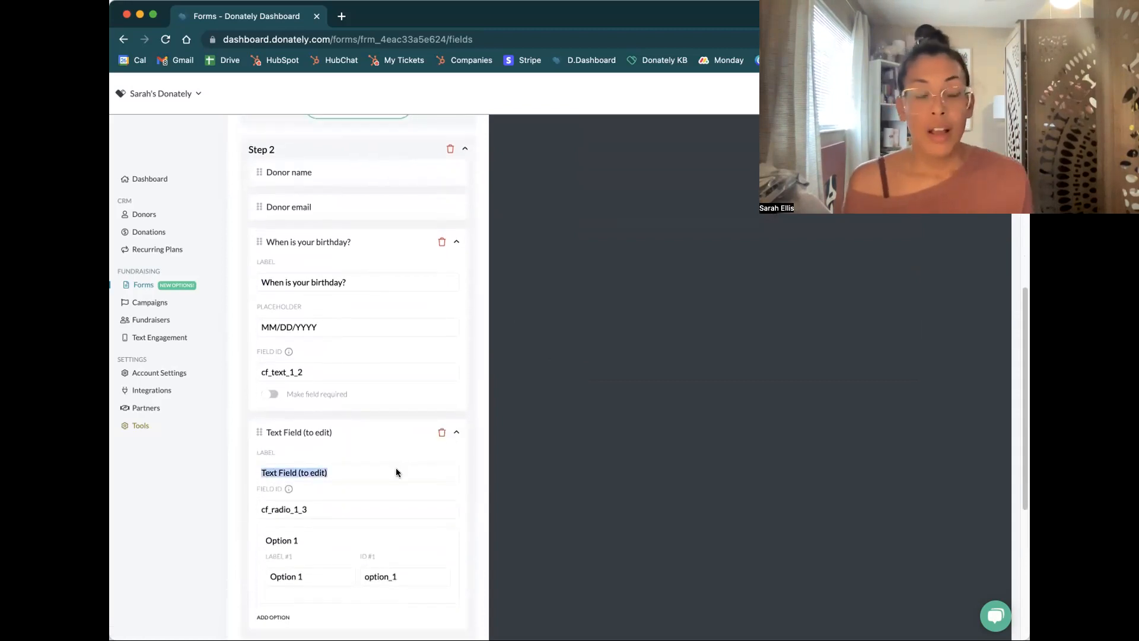
pyautogui.write('S')
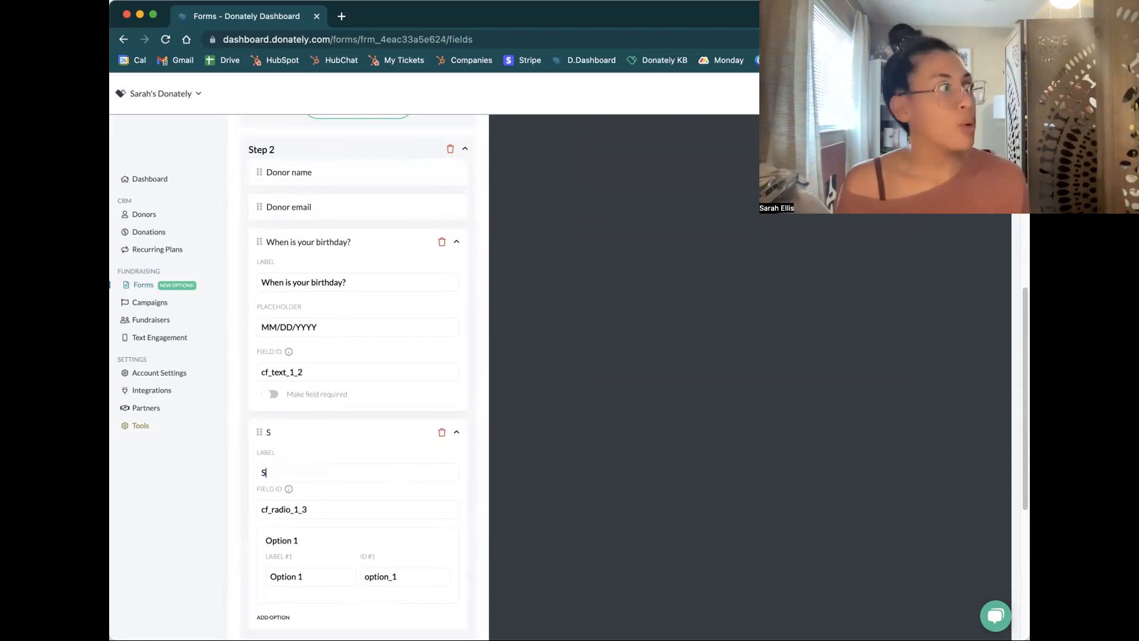
pyautogui.write('hirt S')
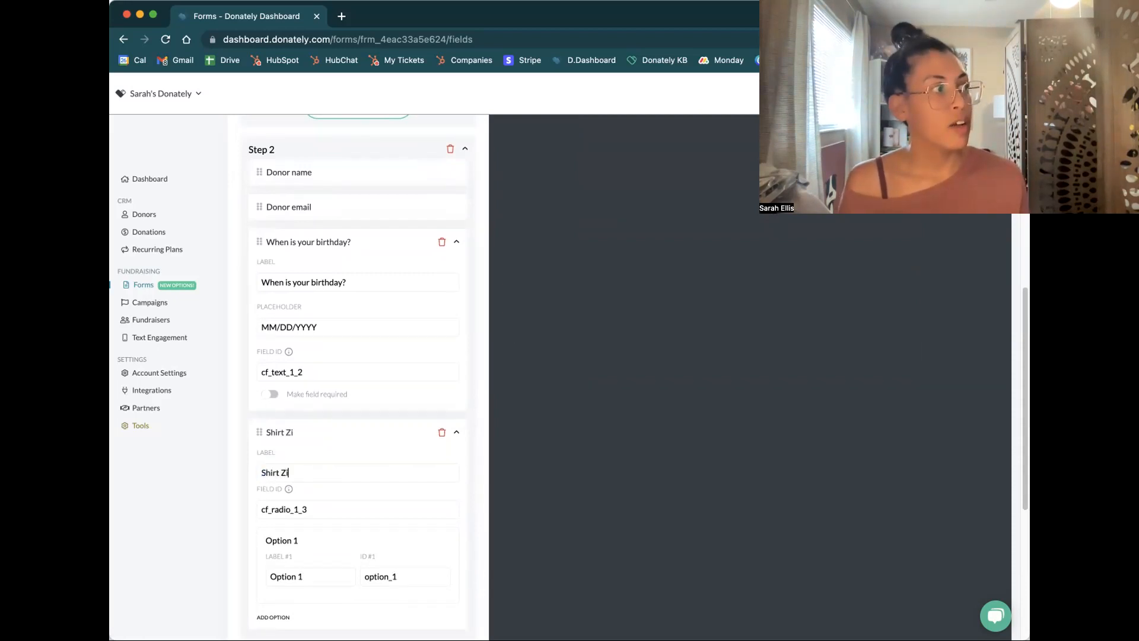
pyautogui.write('izes')
pyautogui.press('Tab')
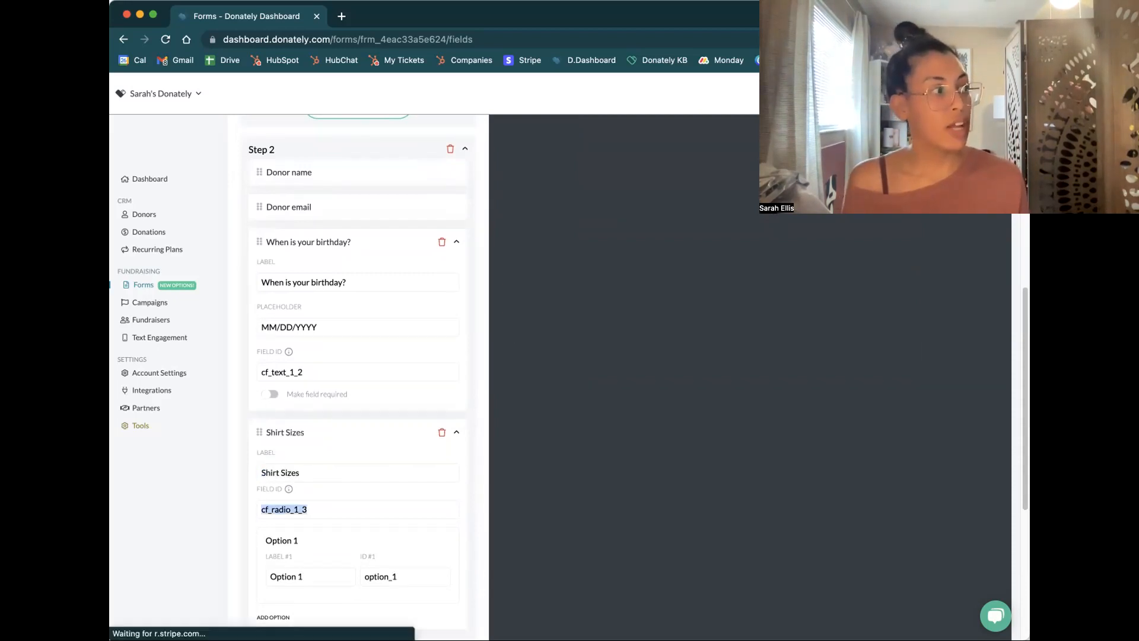
# Add two more options to the Shirt Sizes field
pyautogui.scroll(-1, 357, 380)
pyautogui.scroll(-3, 356, 475)
pyautogui.click(276, 484)
pyautogui.click(268, 568)
# Name the three Shirt Sizes options Small, Med and Large with matching IDs, and check them in the form preview
pyautogui.tripleClick(294, 440)
pyautogui.write('Small')
pyautogui.press('Tab')
pyautogui.write('Small')
pyautogui.press('Tab')
pyautogui.write('Med')
pyautogui.press('Tab')
pyautogui.write('Med')
pyautogui.press('Tab')
pyautogui.write('Large')
pyautogui.press('Tab')
pyautogui.write('Large')
pyautogui.scroll(7, 580, 378)
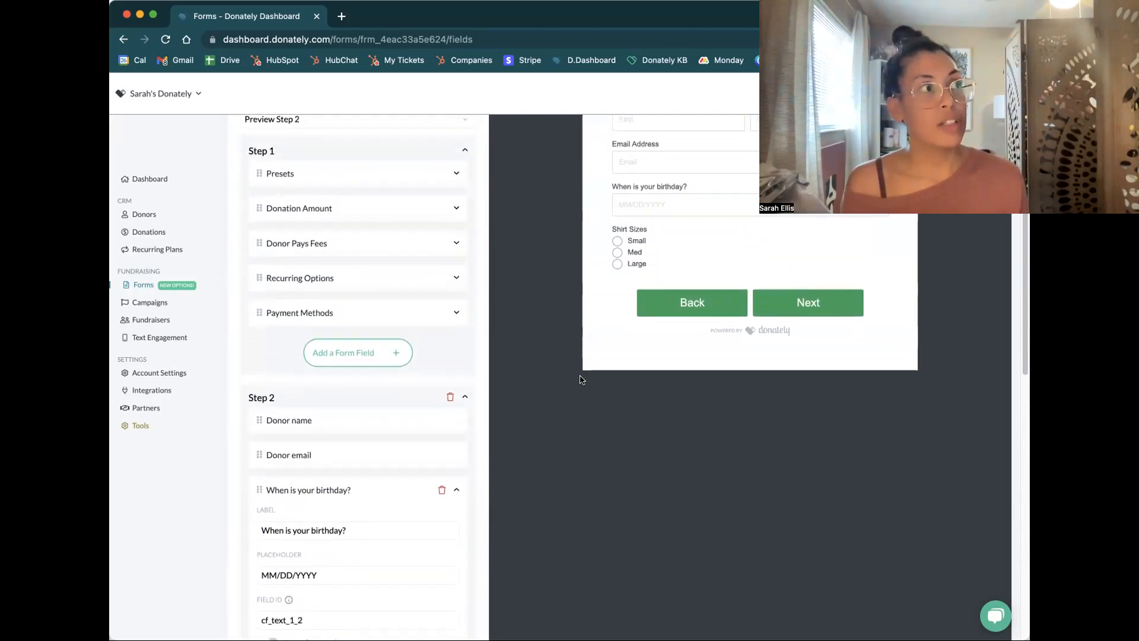
pyautogui.scroll(4, 614, 225)
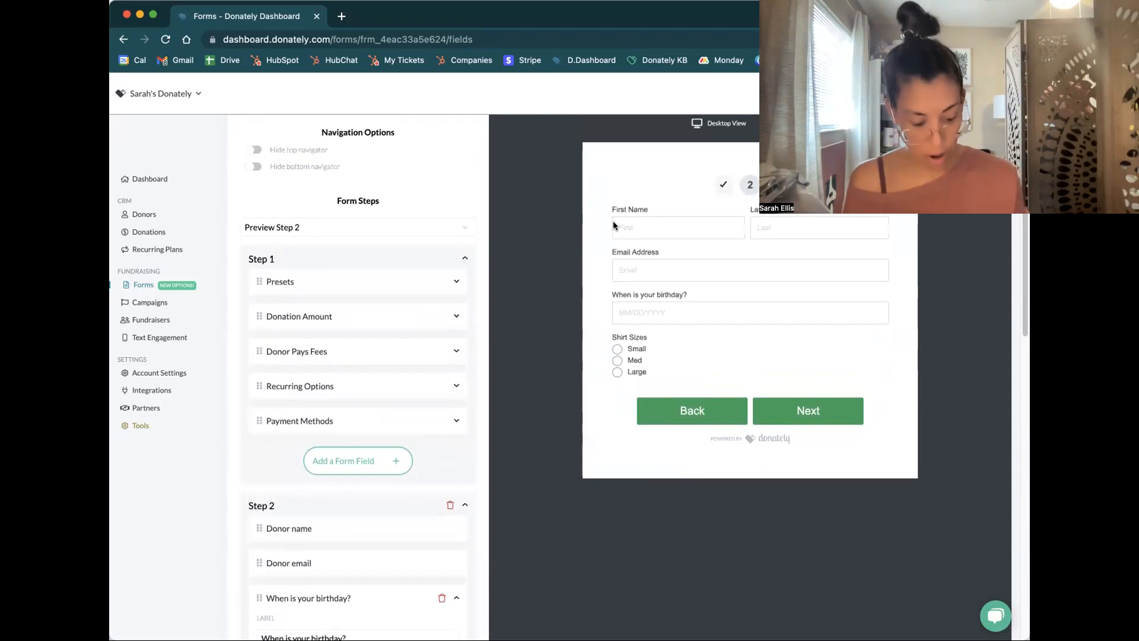
pyautogui.scroll(1, 613, 221)
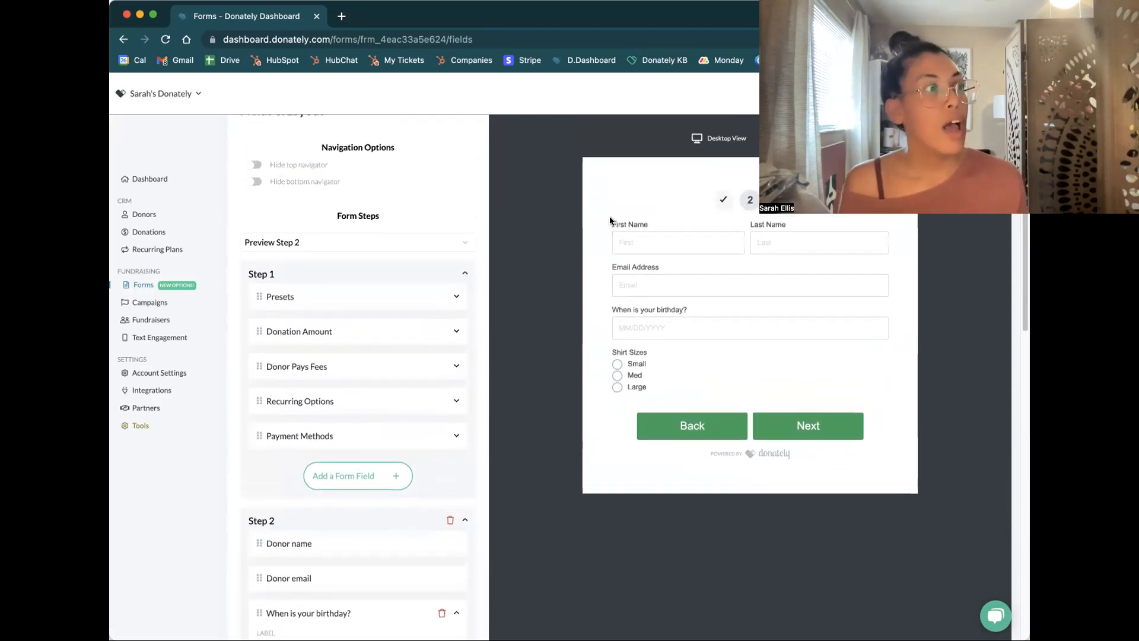
pyautogui.scroll(4, 609, 216)
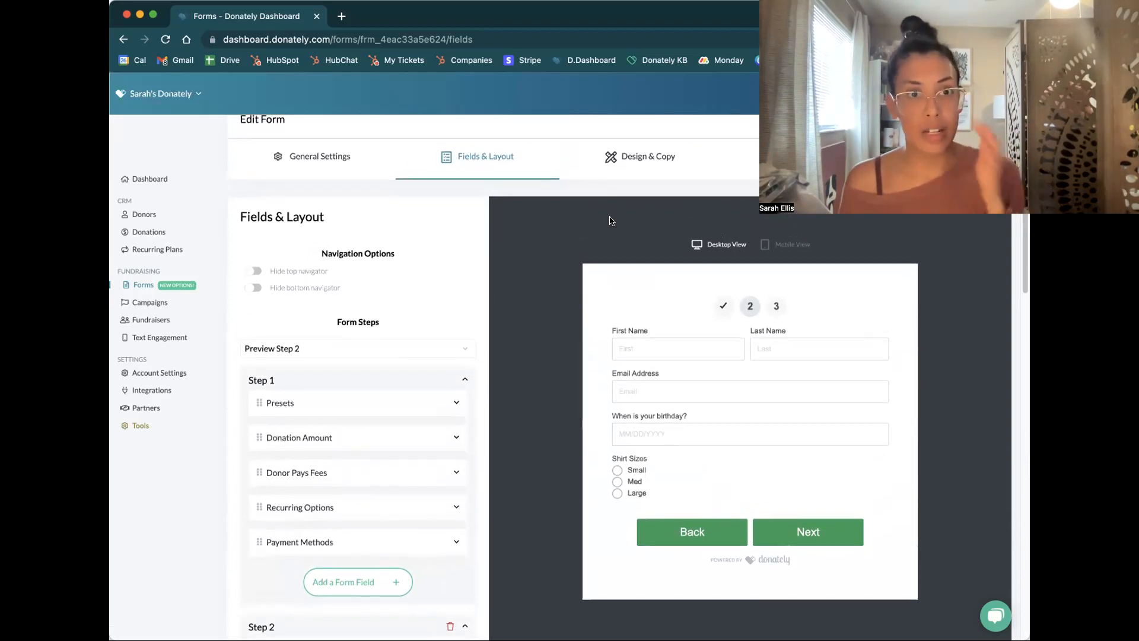
# Switch to the Design & Copy settings and expand the Miscellanous section of the custom copy
pyautogui.scroll(1, 514, 213)
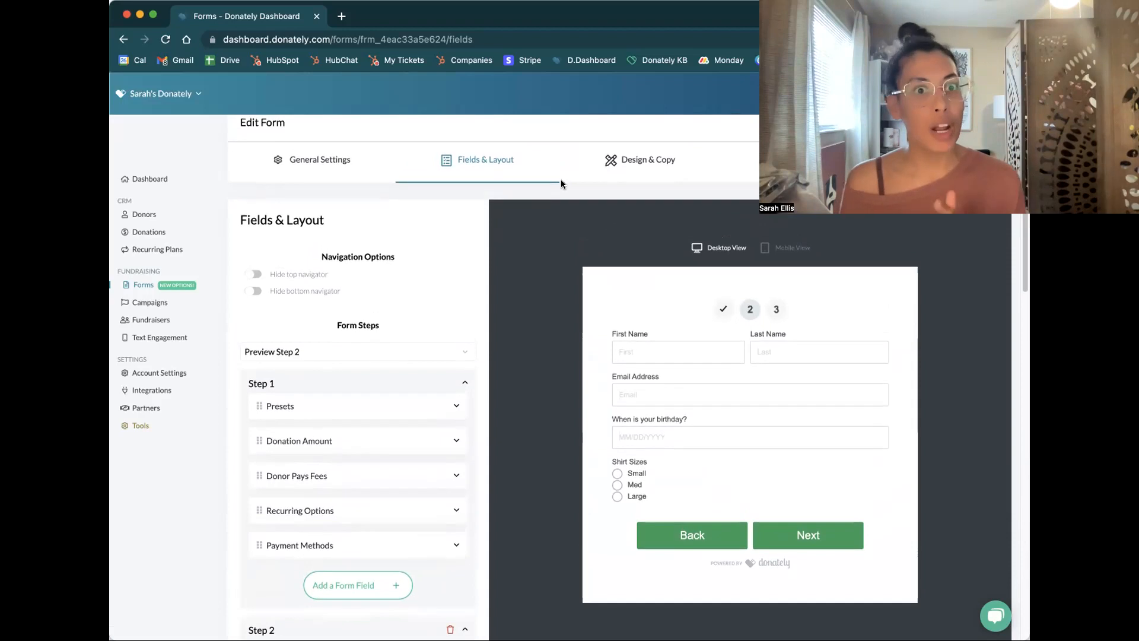
pyautogui.click(617, 158)
pyautogui.scroll(-3, 416, 320)
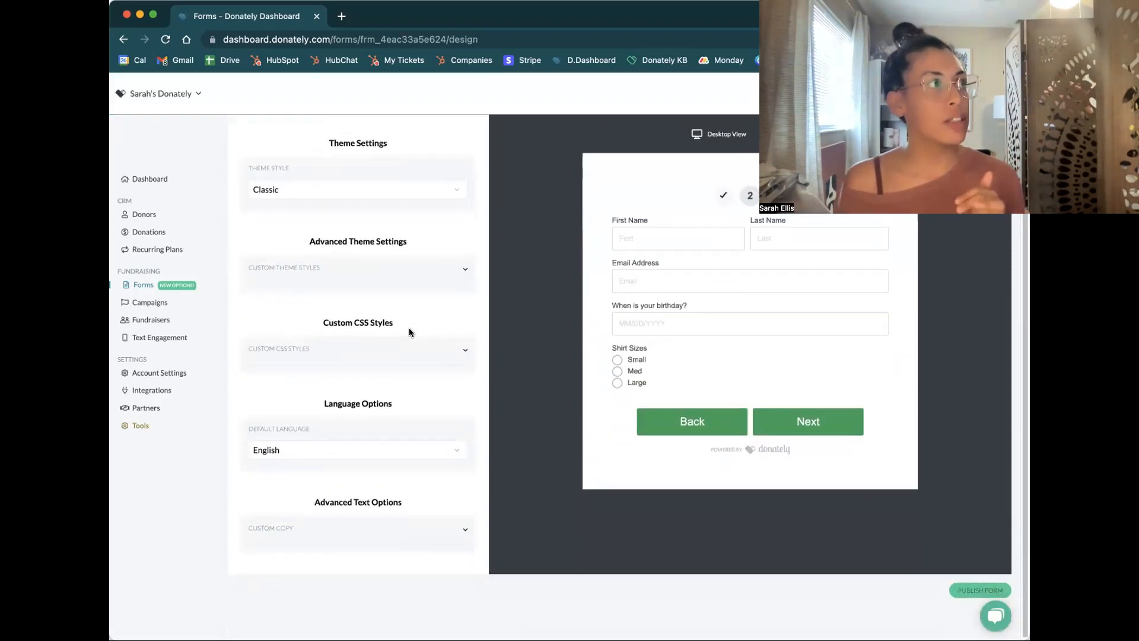
pyautogui.click(463, 531)
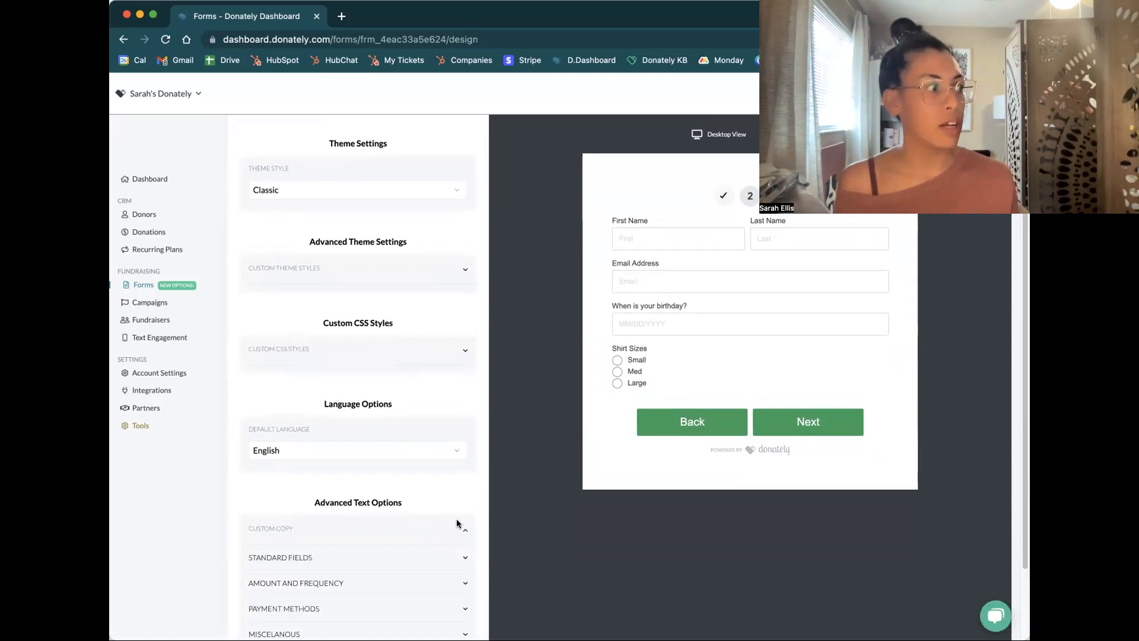
pyautogui.scroll(-3, 458, 523)
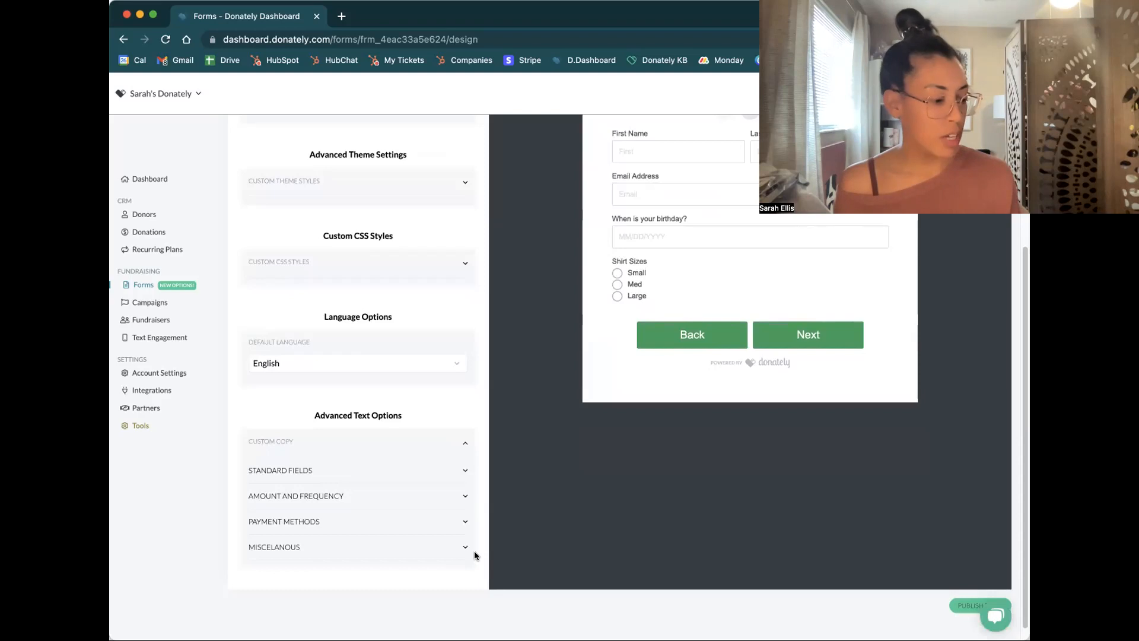
pyautogui.click(464, 546)
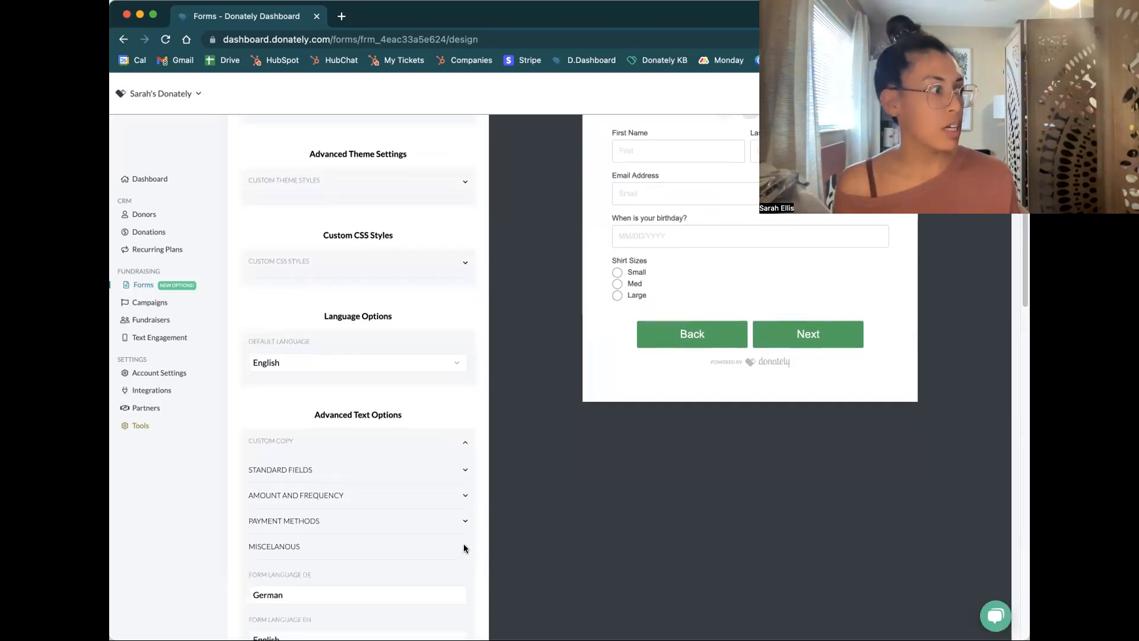
# Set the Navigation Back copy to "<<<" and the Navigation Next copy to ">>>", and check the buttons in the preview
pyautogui.scroll(-15, 464, 544)
pyautogui.scroll(-5, 464, 544)
pyautogui.scroll(8, 464, 544)
pyautogui.scroll(3, 464, 543)
pyautogui.doubleClick(259, 313)
pyautogui.write('<<<')
pyautogui.press('Tab')
pyautogui.write('>>>')
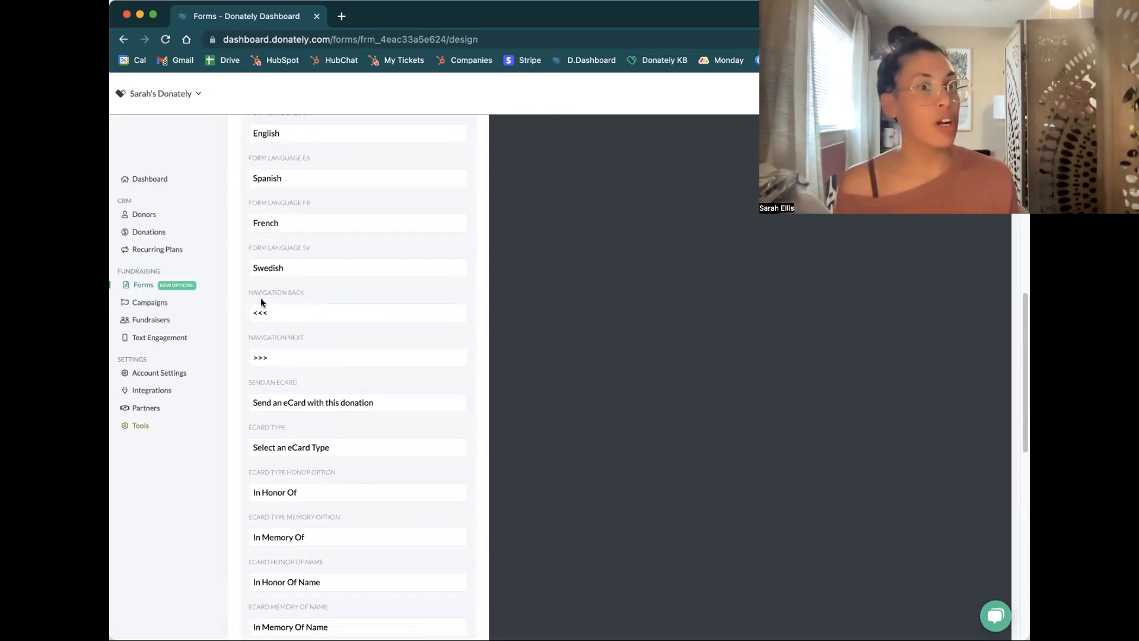
pyautogui.scroll(10, 498, 294)
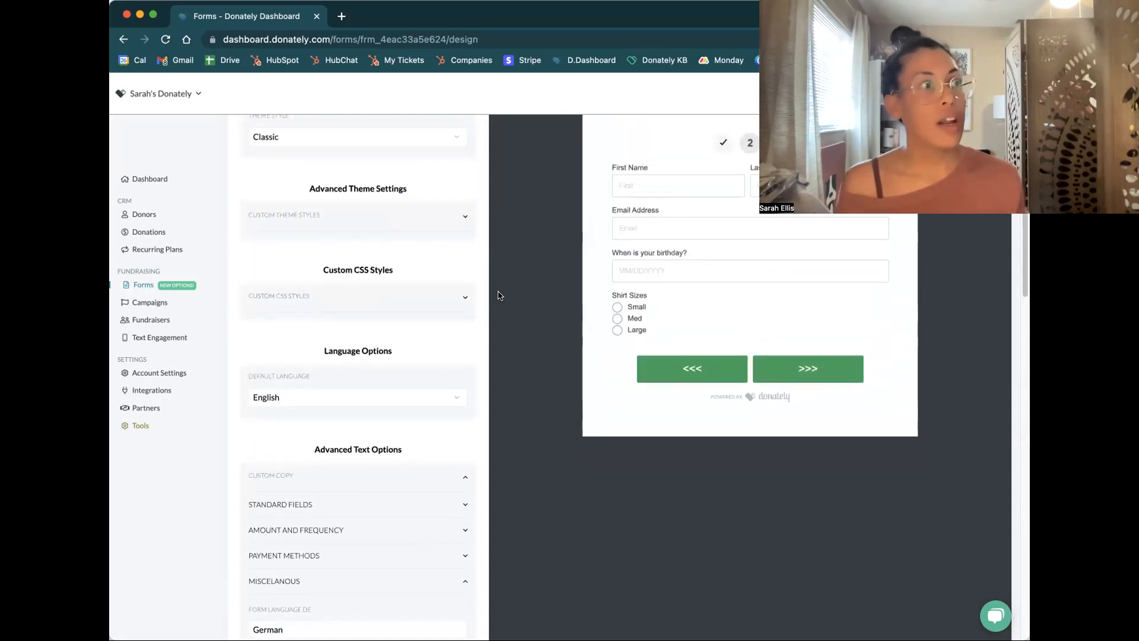
# Return to the form's Fields & Layout settings and switch the form preview to Step 3
pyautogui.scroll(4, 510, 311)
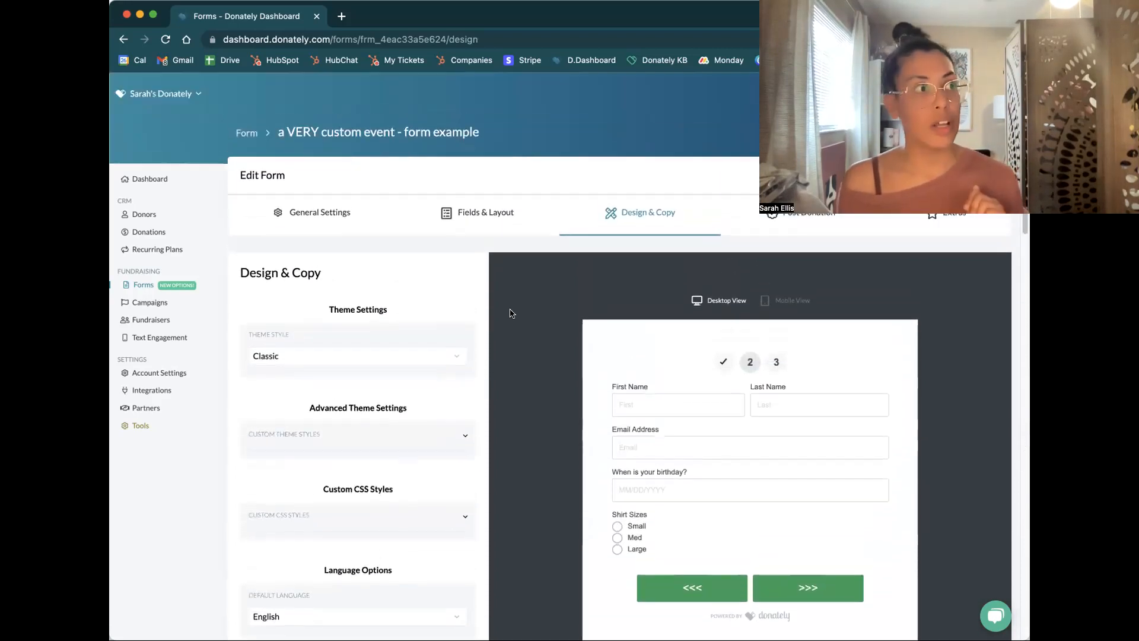
pyautogui.click(465, 220)
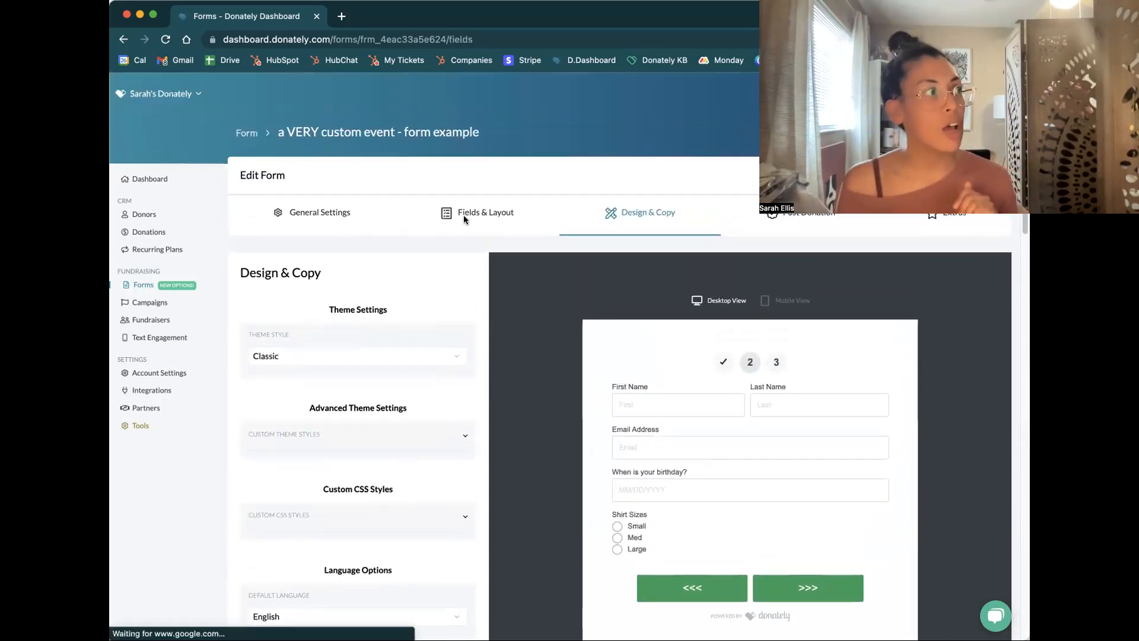
pyautogui.click(424, 397)
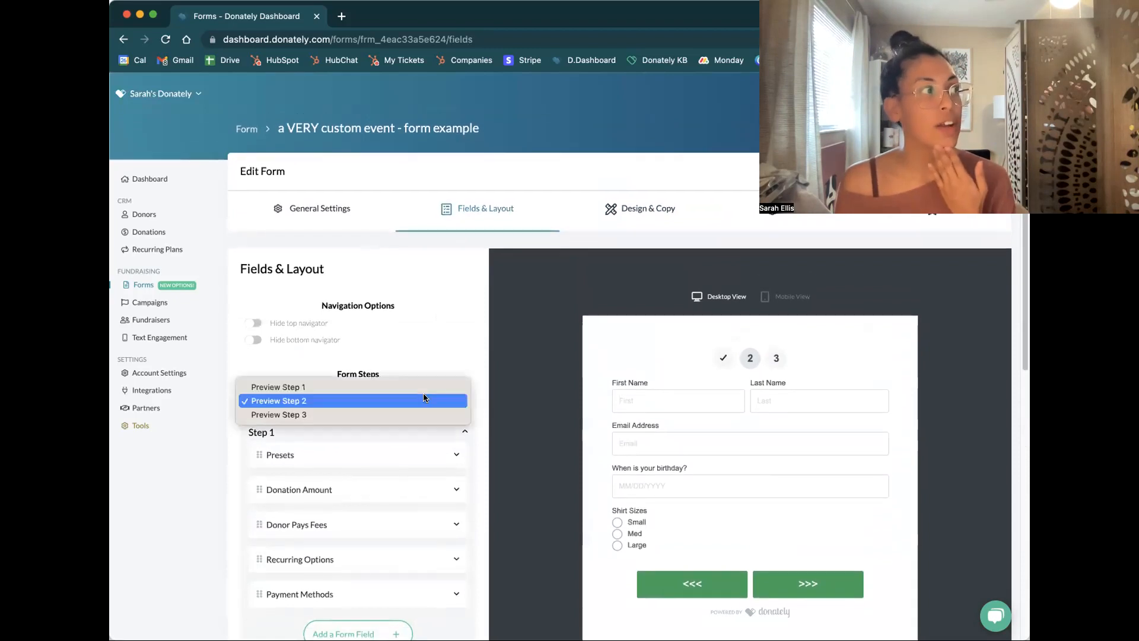
pyautogui.click(418, 415)
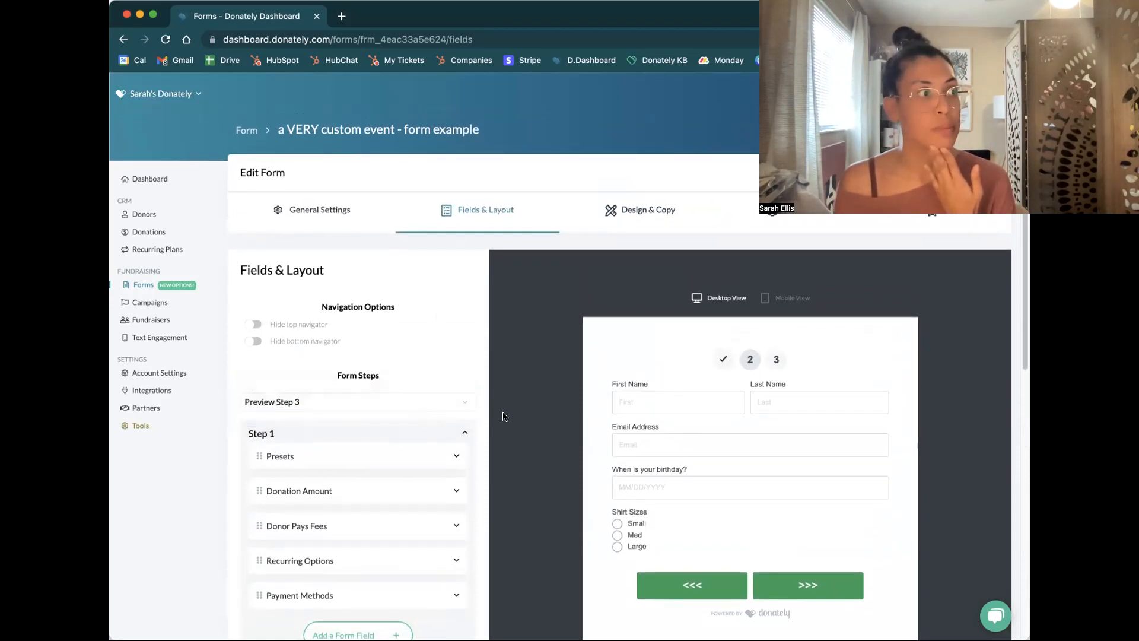
# Set the label of the Step 3 checkbox to "Want to be added to our newsletter?" and check the preview
pyautogui.scroll(-7, 461, 404)
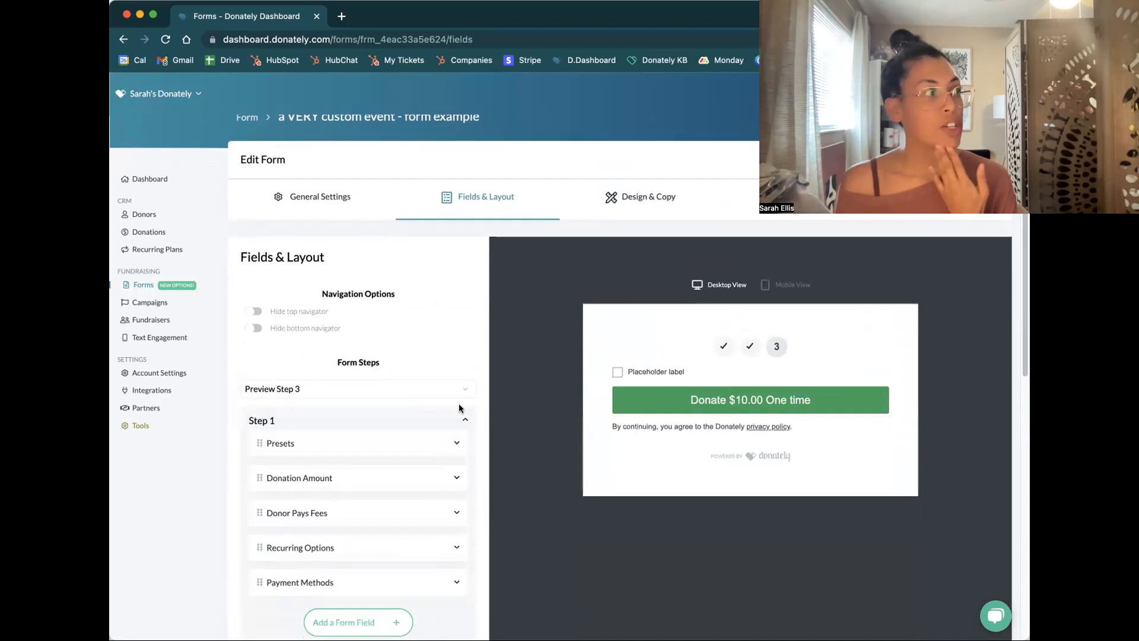
pyautogui.scroll(-1, 448, 488)
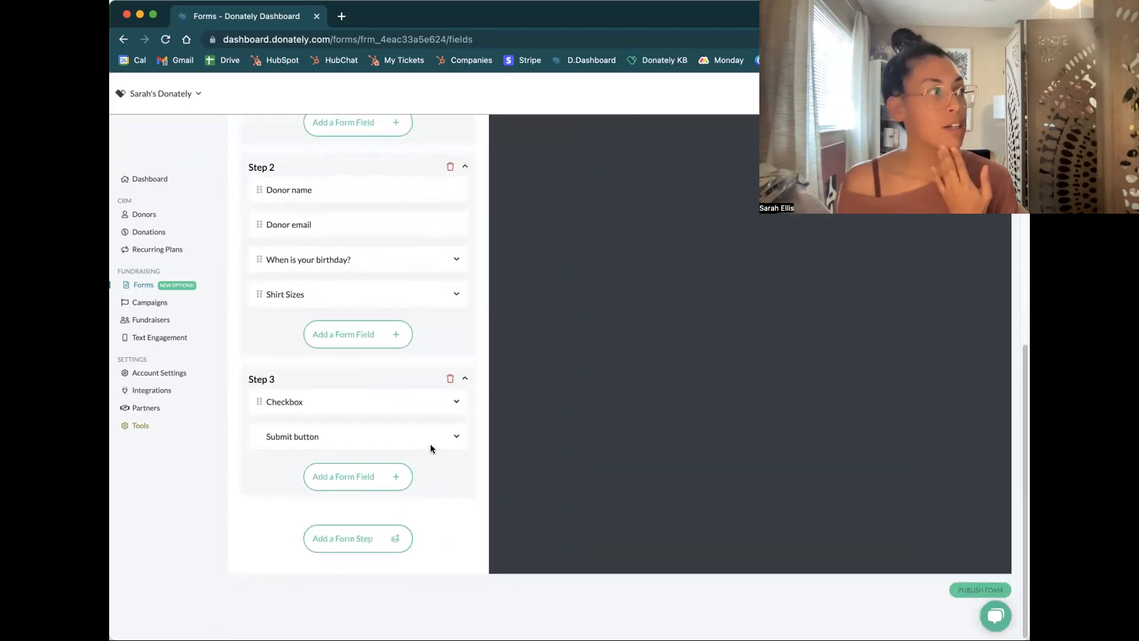
pyautogui.click(455, 403)
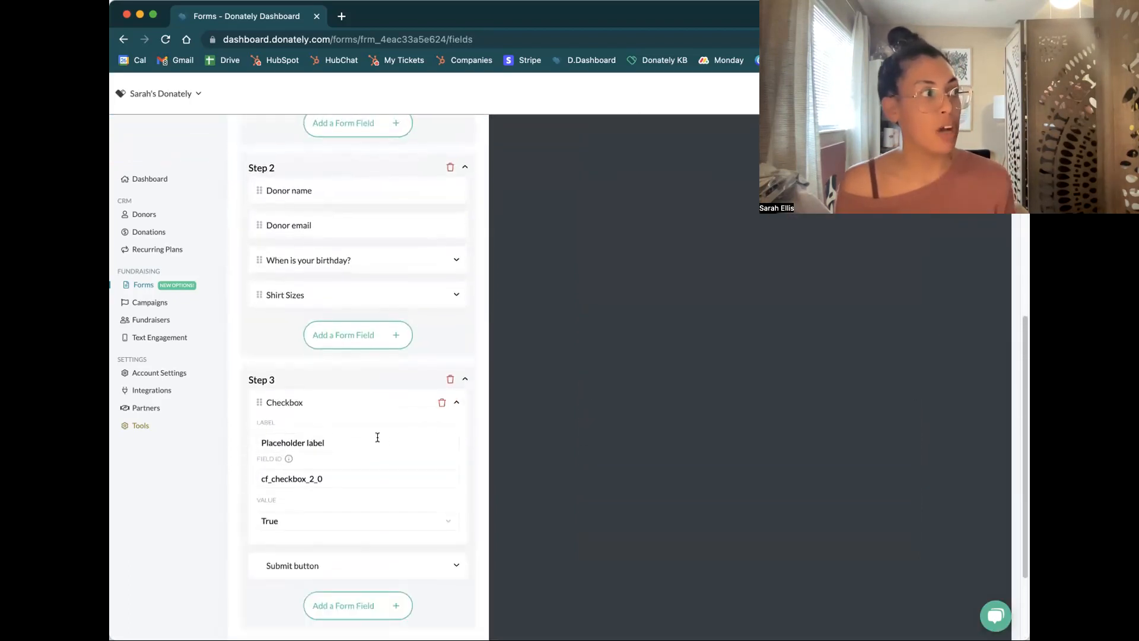
pyautogui.tripleClick(374, 440)
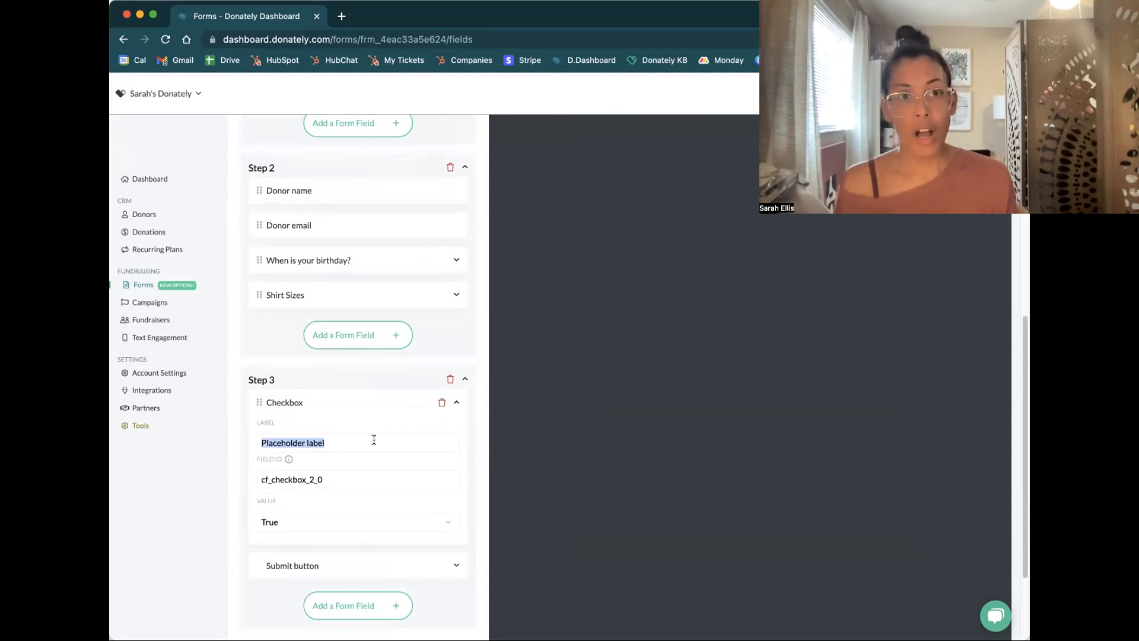
pyautogui.write('Want to be added to a')
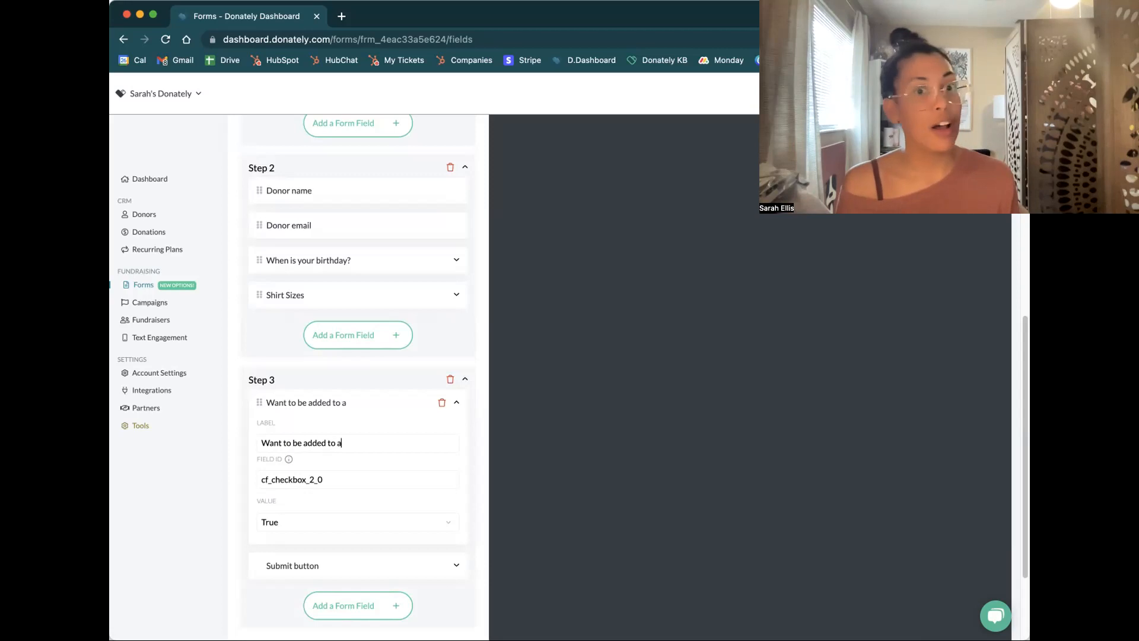
pyautogui.write('our newslette')
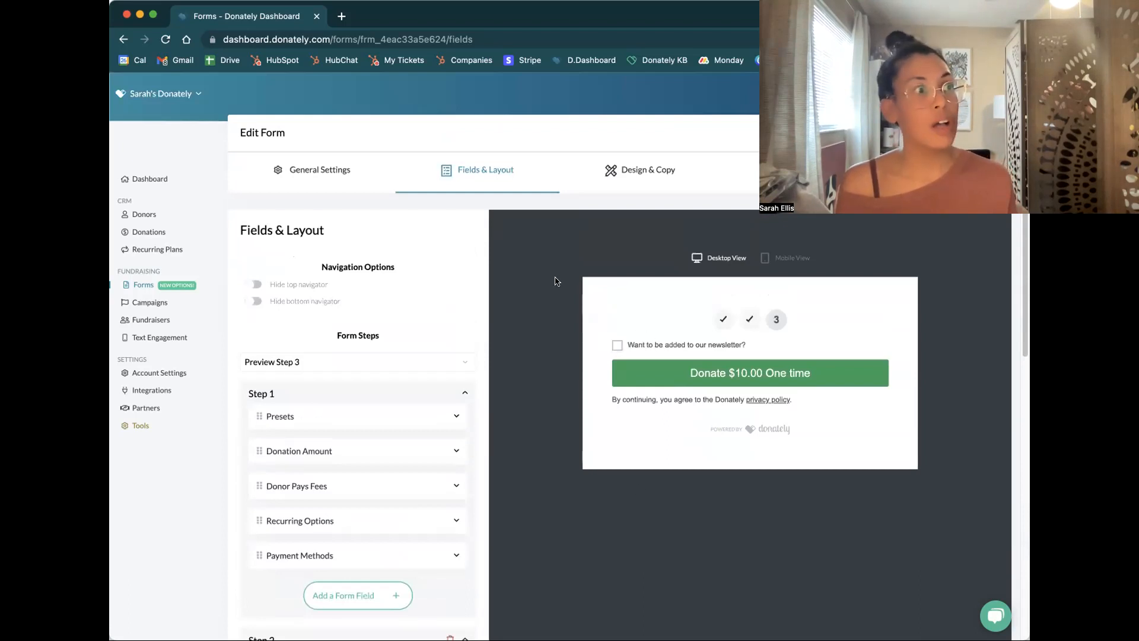
# Switch to the Design & Copy settings and expand the Standard Fields section of the custom copy
pyautogui.click(659, 171)
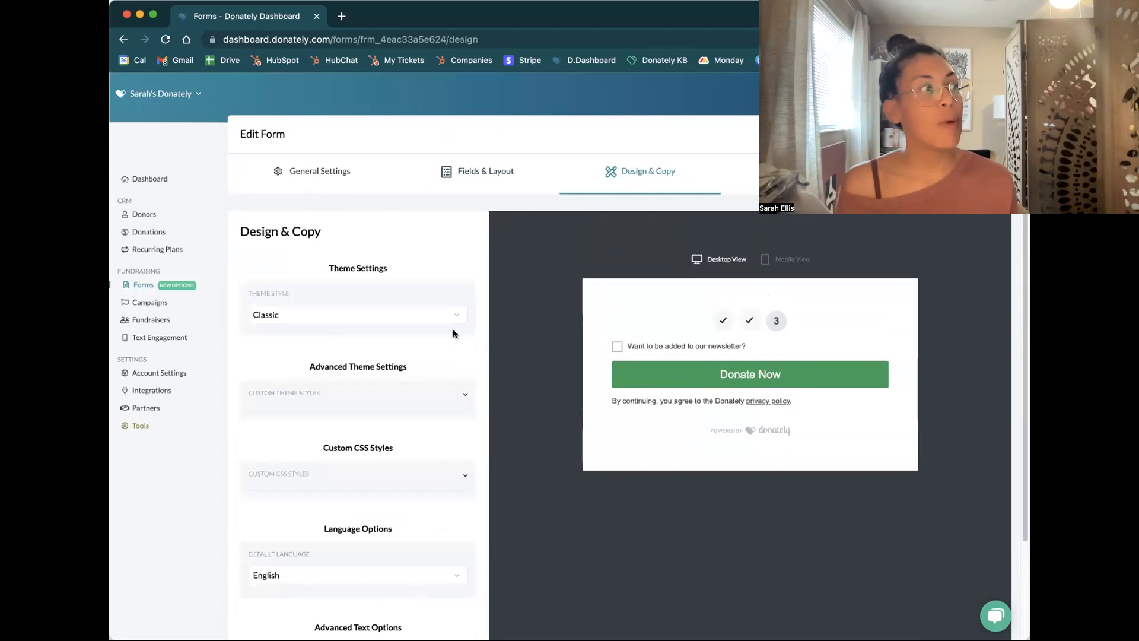
pyautogui.scroll(-3, 457, 329)
pyautogui.click(462, 527)
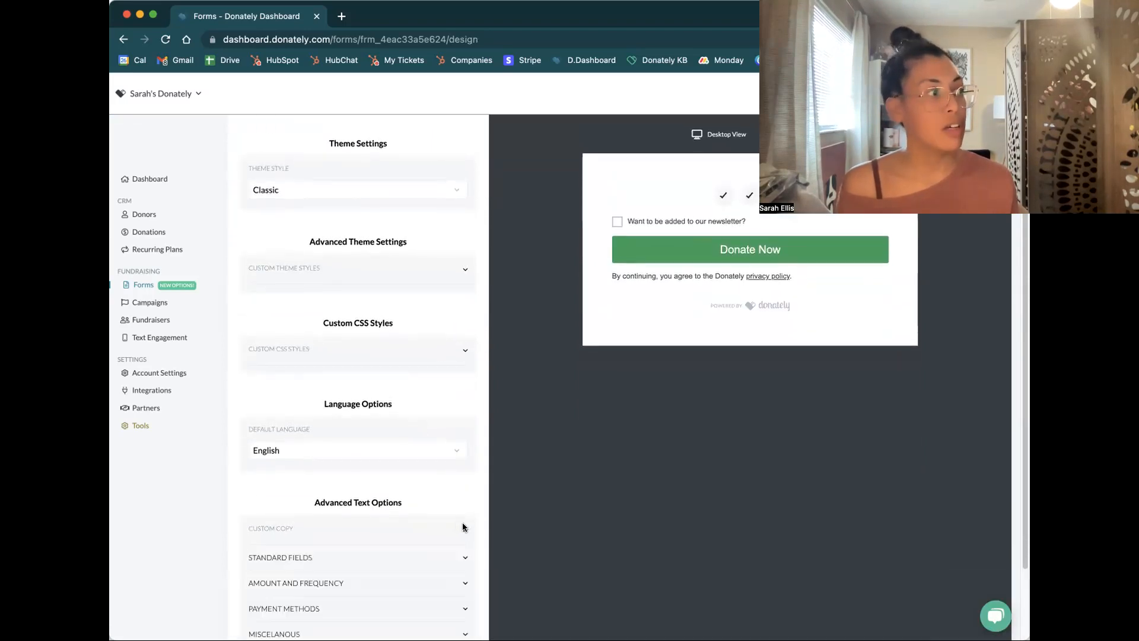
pyautogui.scroll(-1, 460, 499)
pyautogui.scroll(-1, 455, 542)
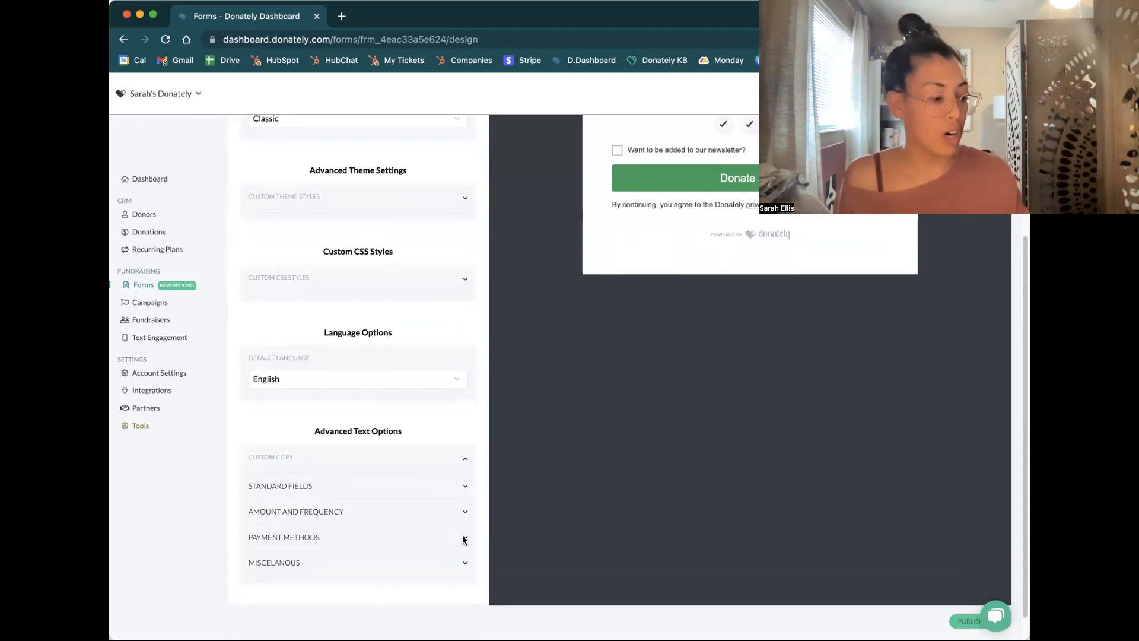
pyautogui.scroll(1, 453, 504)
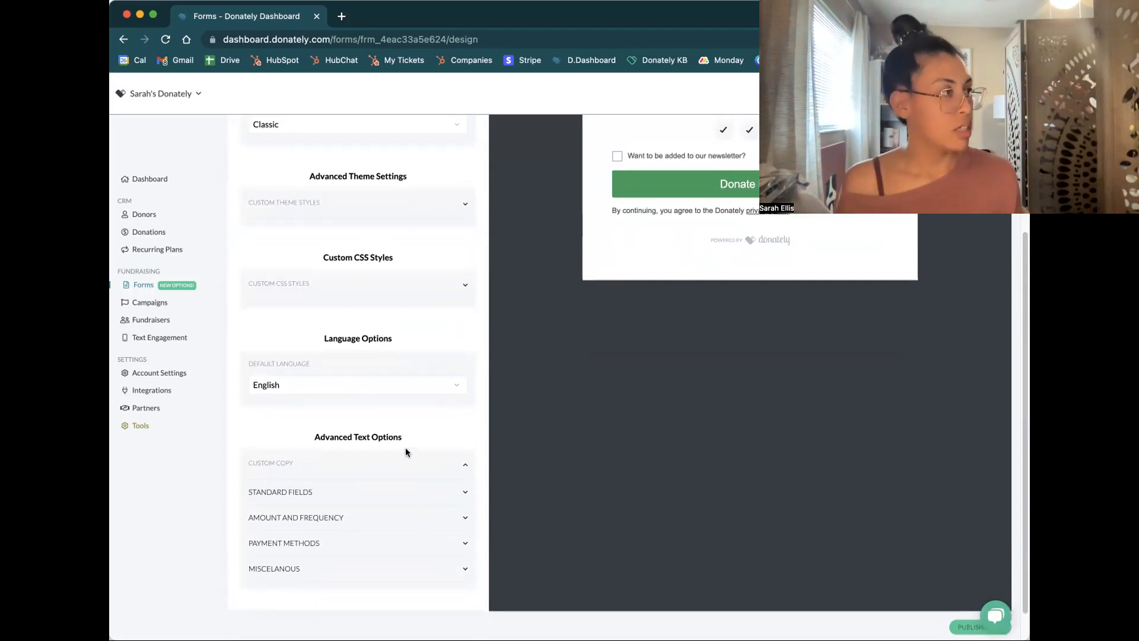
pyautogui.click(462, 493)
# Set the Donate Now copy to "Give Now" in the standard fields and check the form preview
pyautogui.scroll(-10, 448, 502)
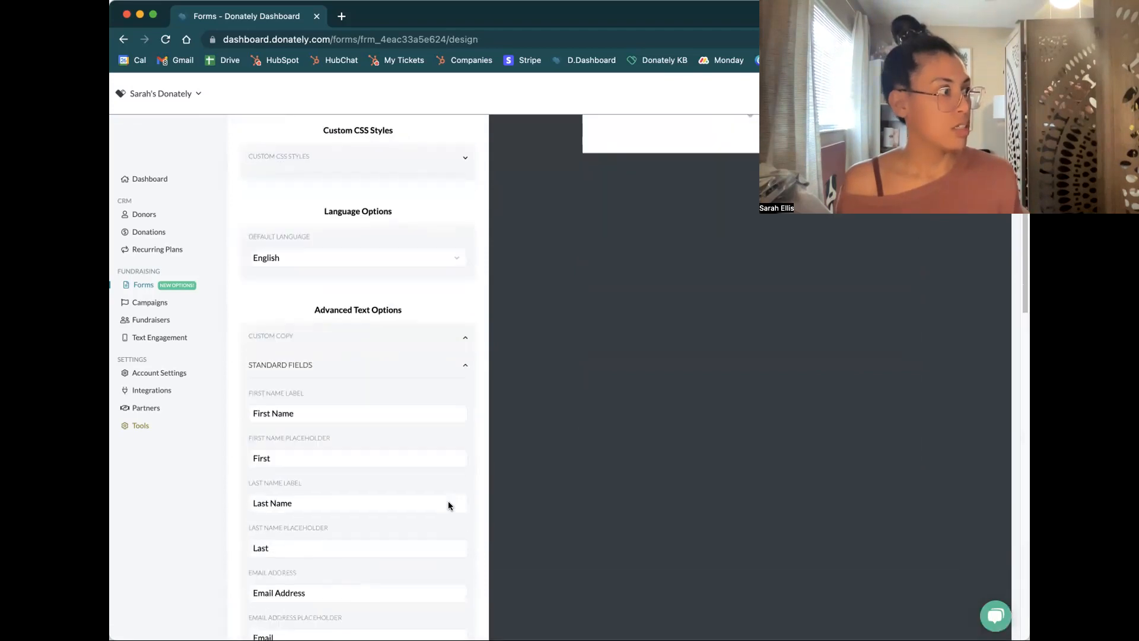
pyautogui.scroll(-15, 448, 503)
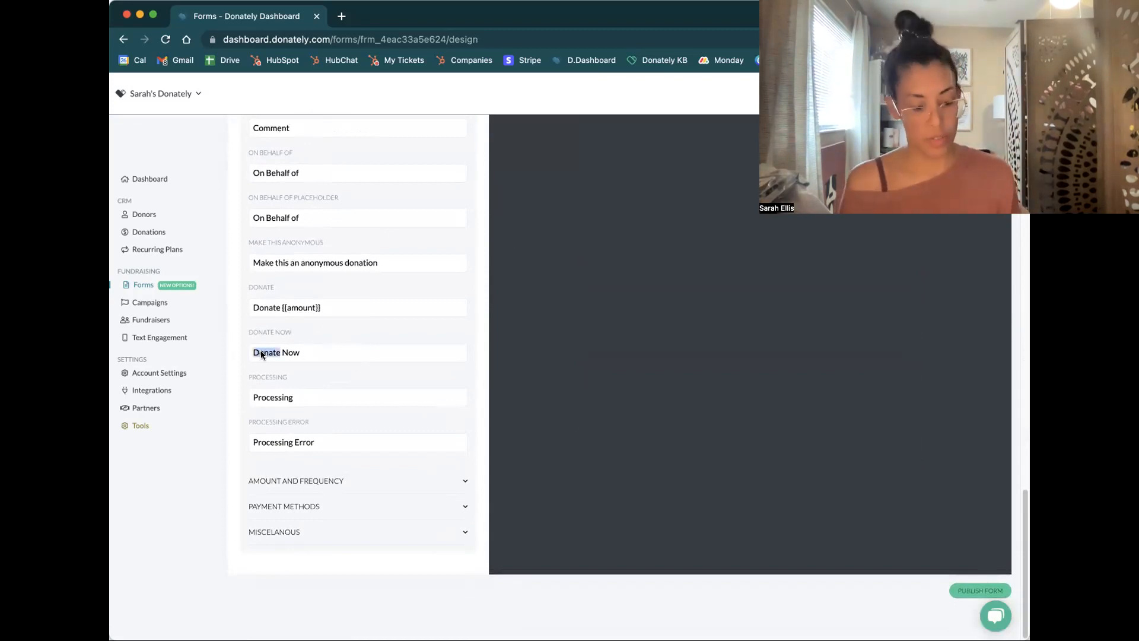
pyautogui.write('Give')
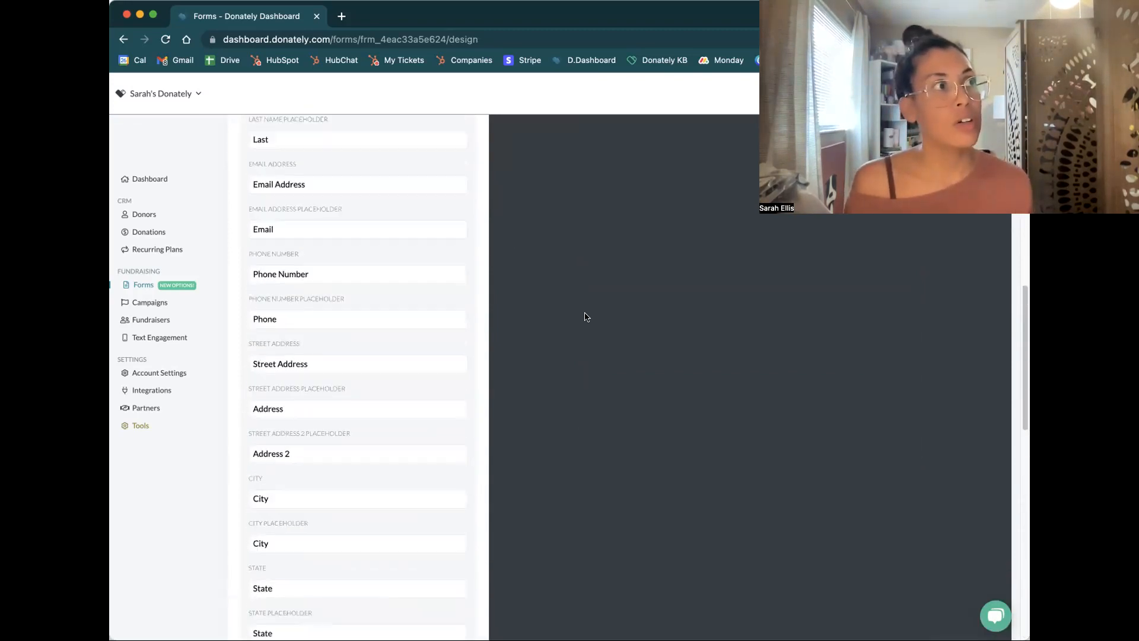
pyautogui.scroll(-5, 586, 317)
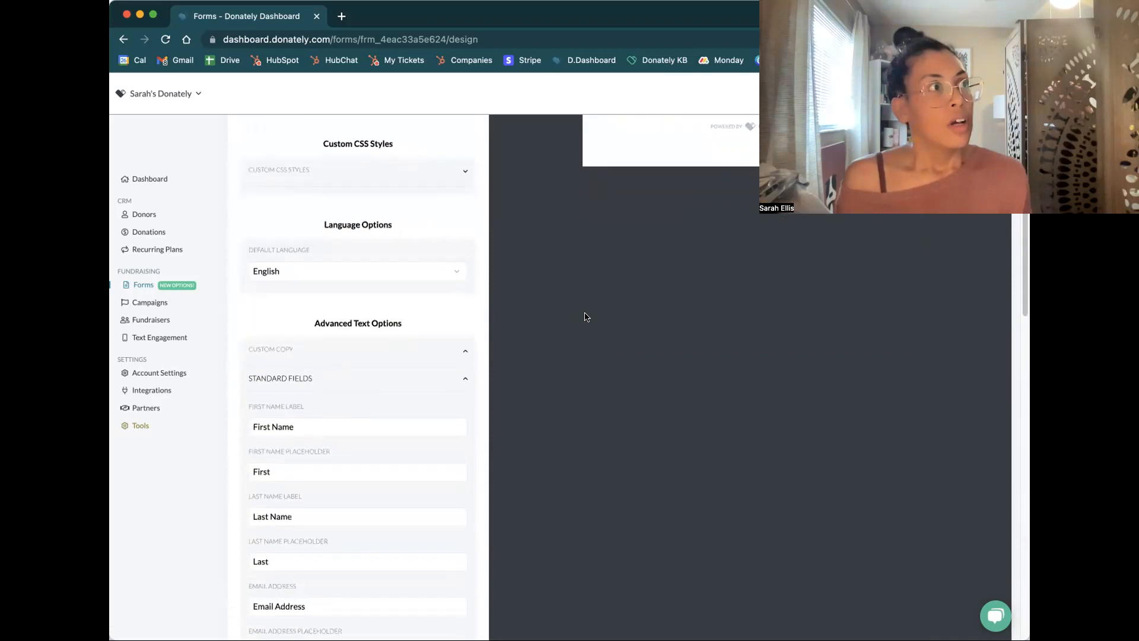
# Set the Donate copy to "Give {{amount}}" and check the donation button in the preview
pyautogui.scroll(-15, 586, 317)
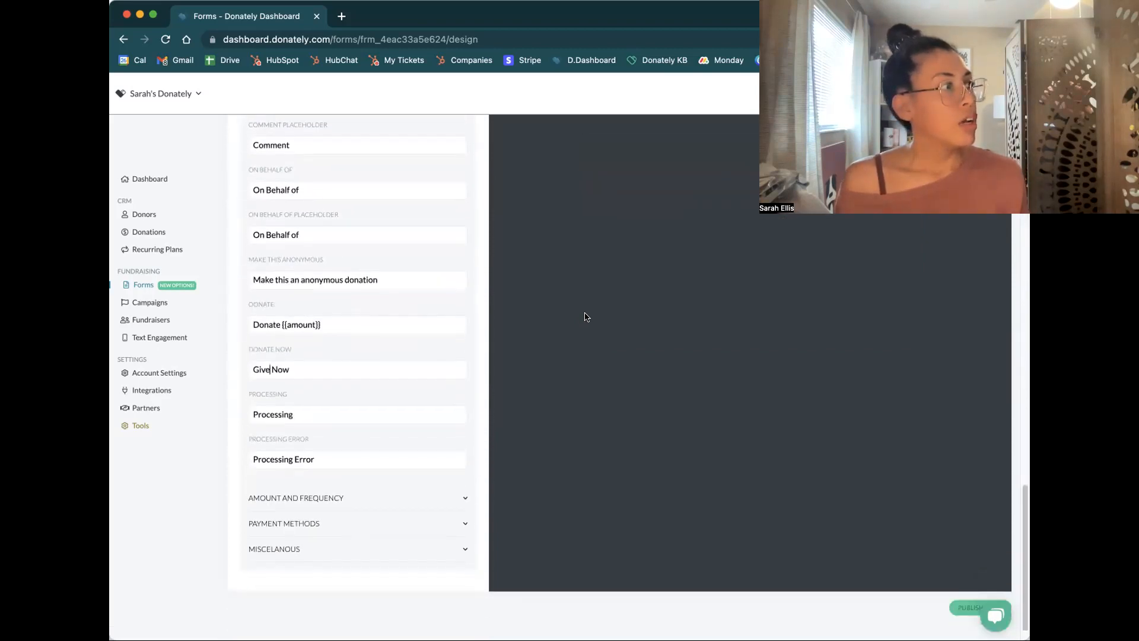
pyautogui.doubleClick(279, 305)
pyautogui.press('BackSpace')
pyautogui.write('Give')
pyautogui.scroll(20, 632, 319)
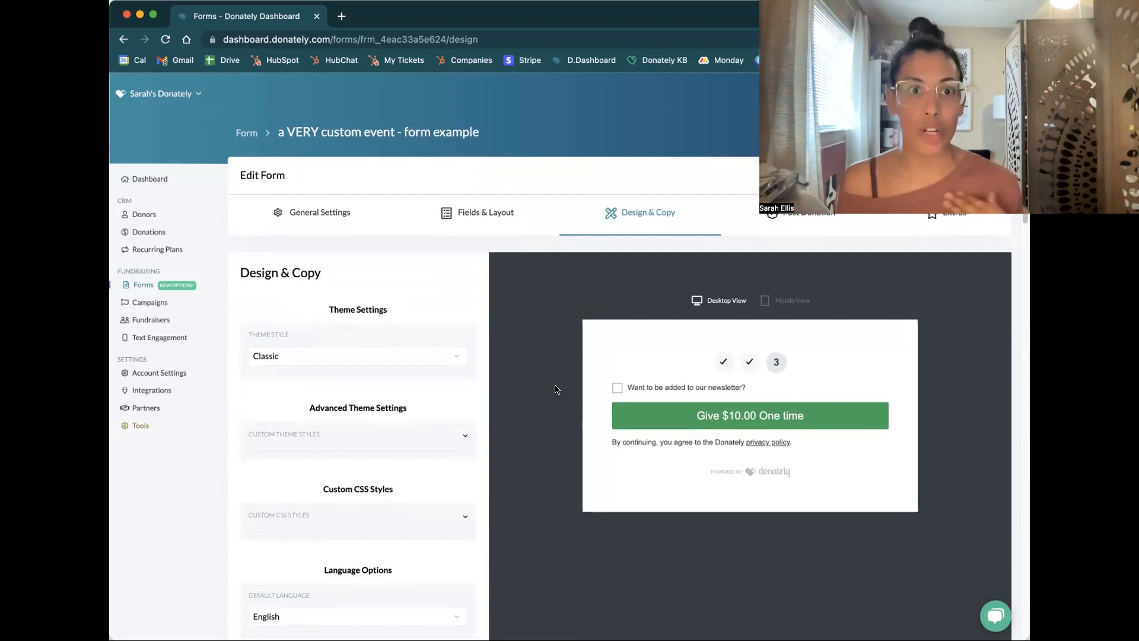
# In the Post Donation options, set the after-donation action to "Redirect to a different URL" with the Google Docs document link as redirect URL
pyautogui.click(800, 218)
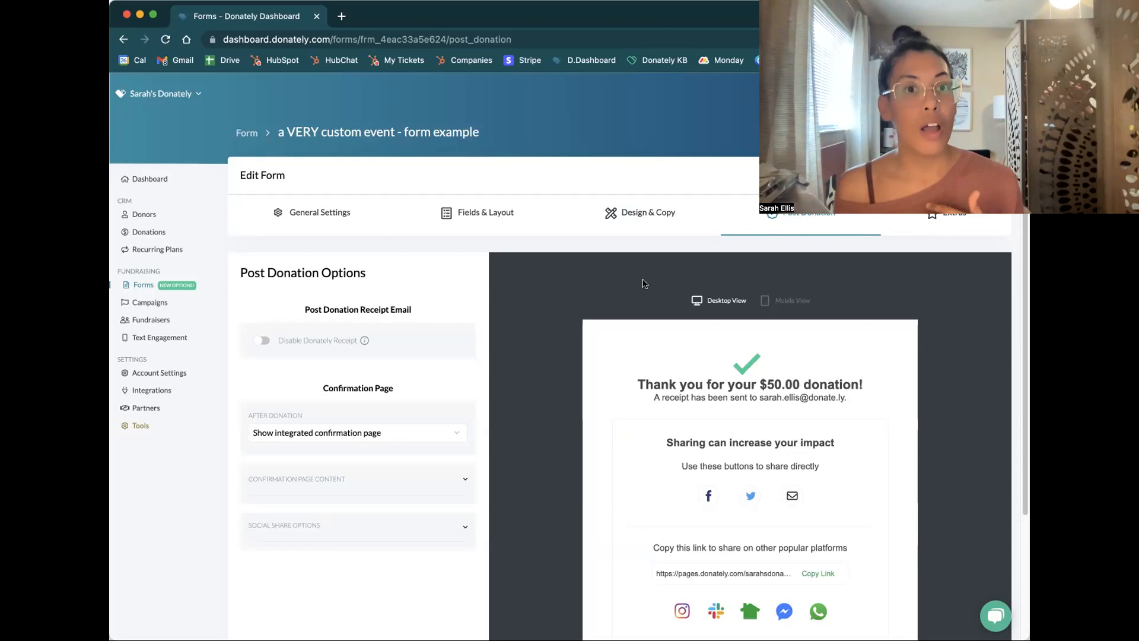
pyautogui.scroll(-3, 522, 330)
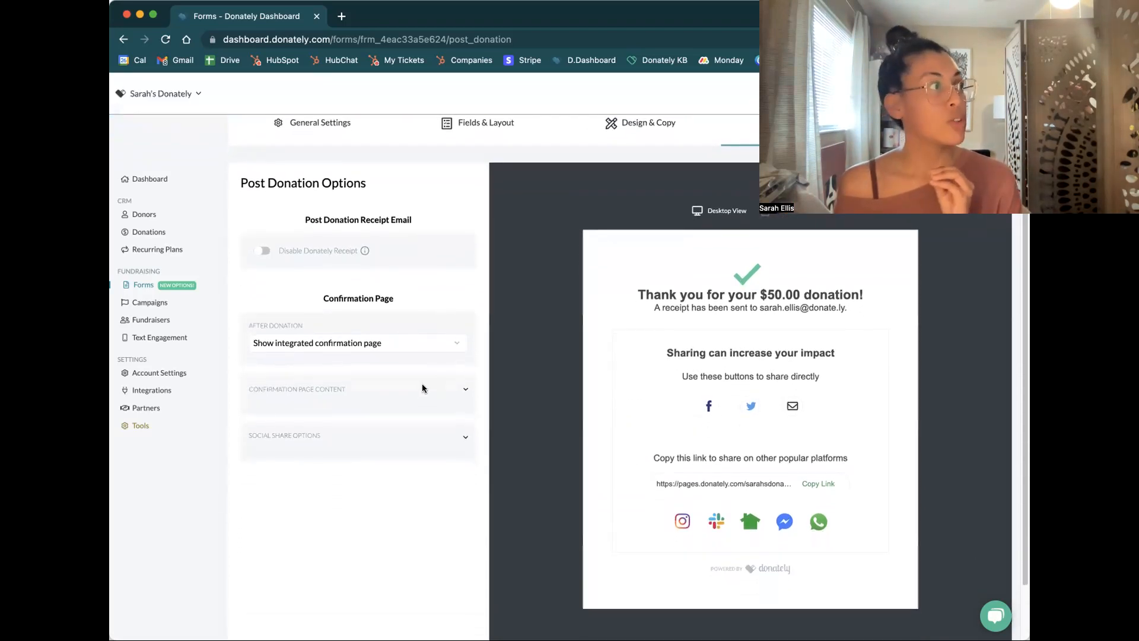
pyautogui.click(445, 339)
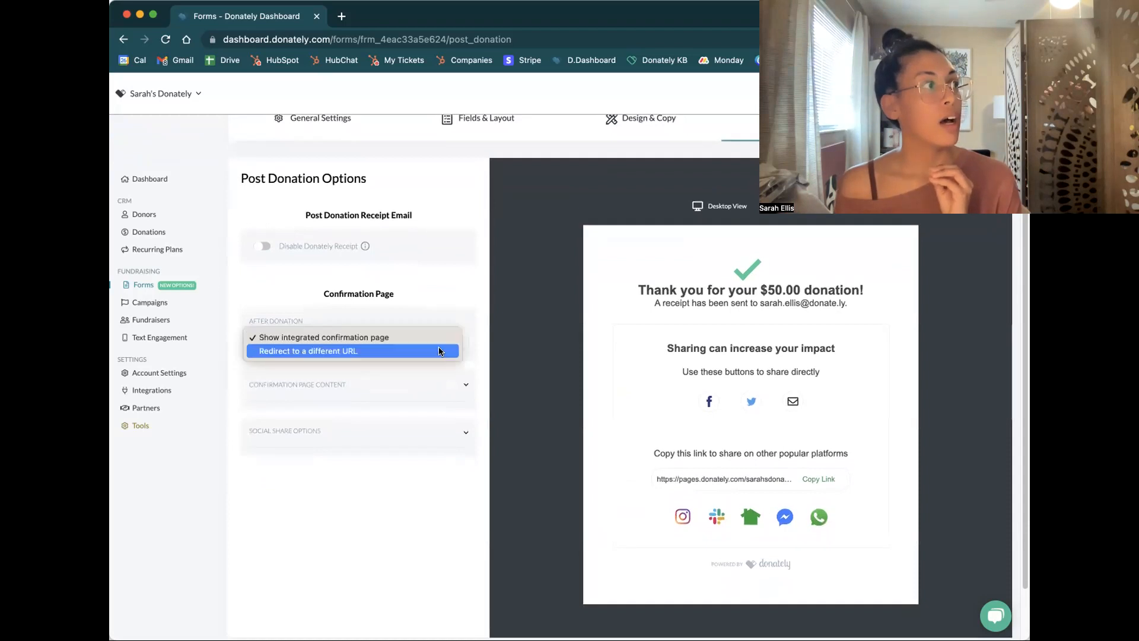
pyautogui.click(435, 351)
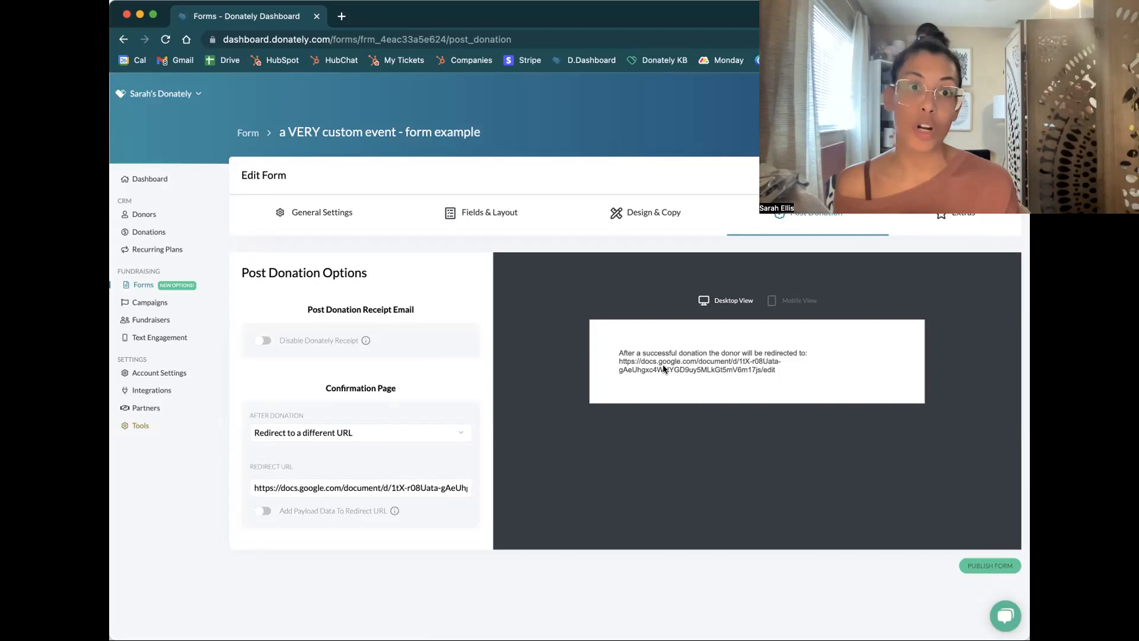
# Publish the form and show the options for embedding it in a website
pyautogui.click(1003, 568)
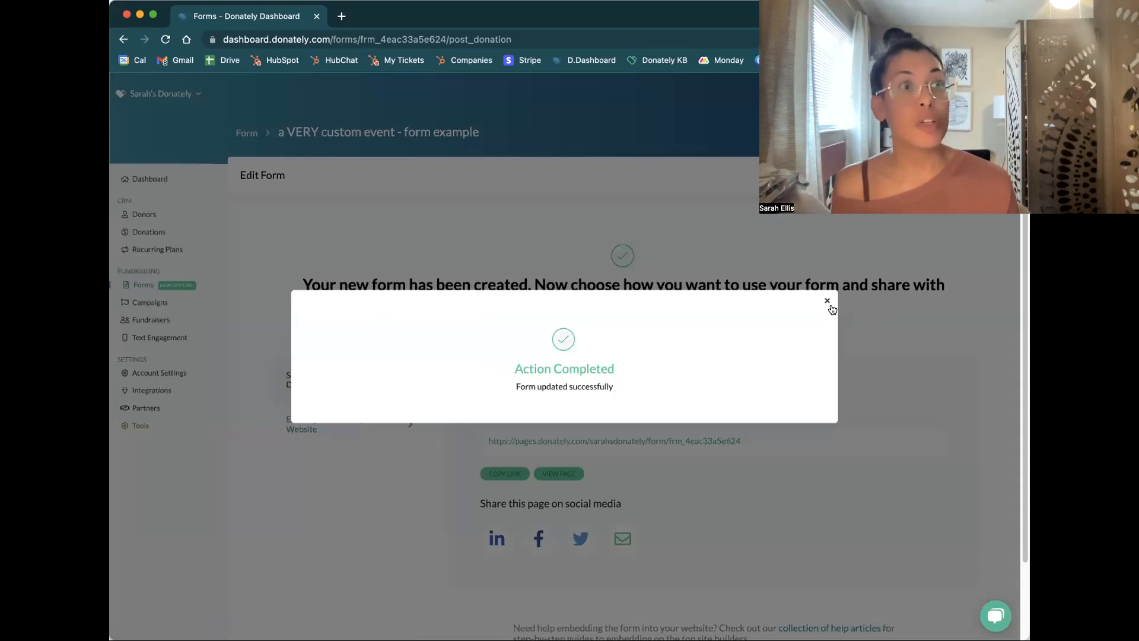
pyautogui.click(827, 303)
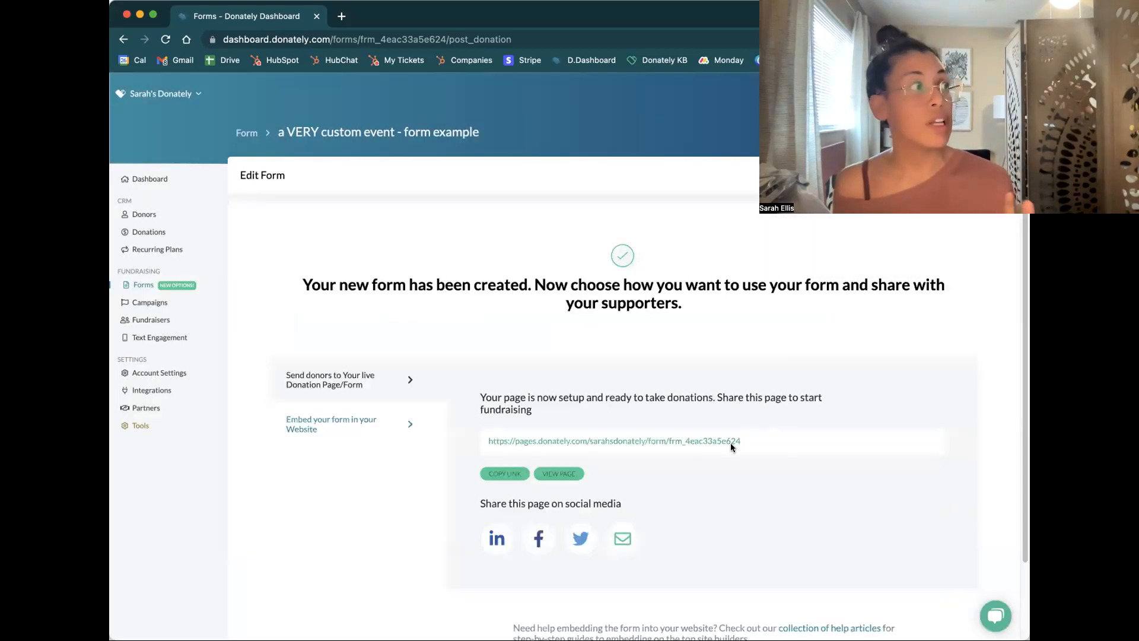
pyautogui.click(333, 424)
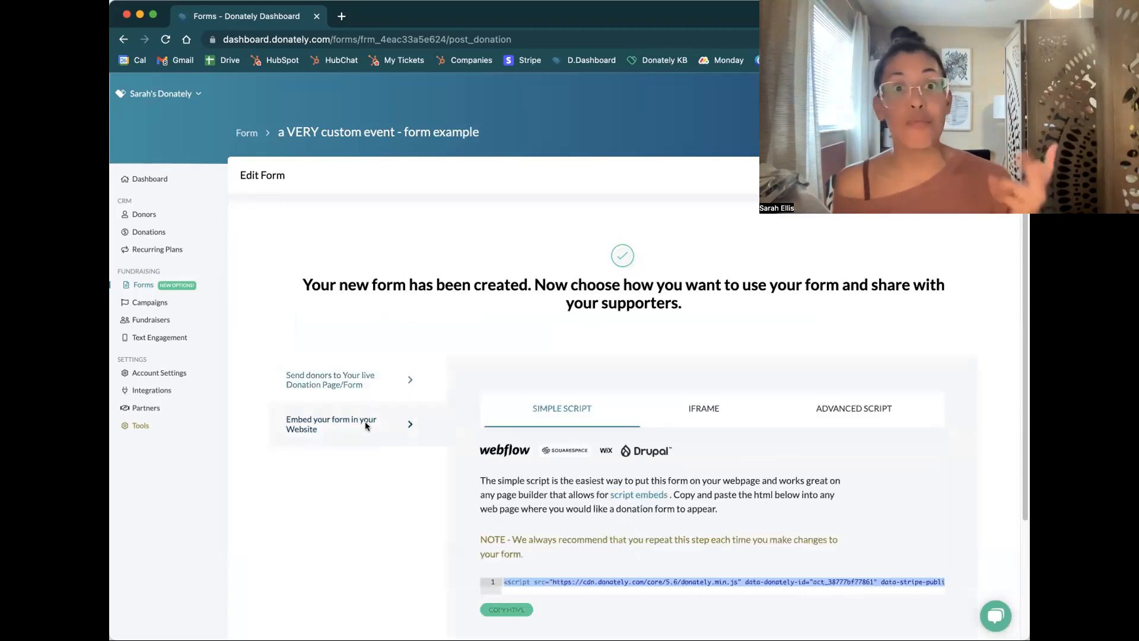